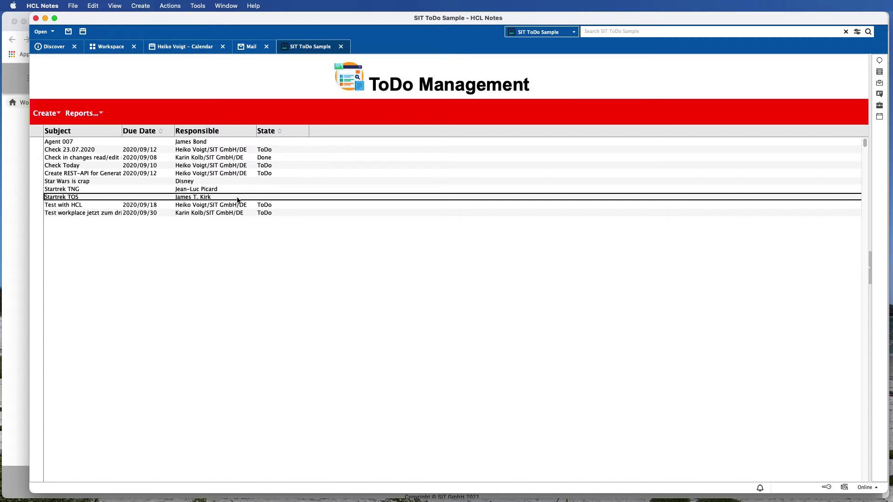
Open the Startrek TOS to-do for editing and set its due date to 2021/02/25 and its state to ToDo
double_click(237, 197)
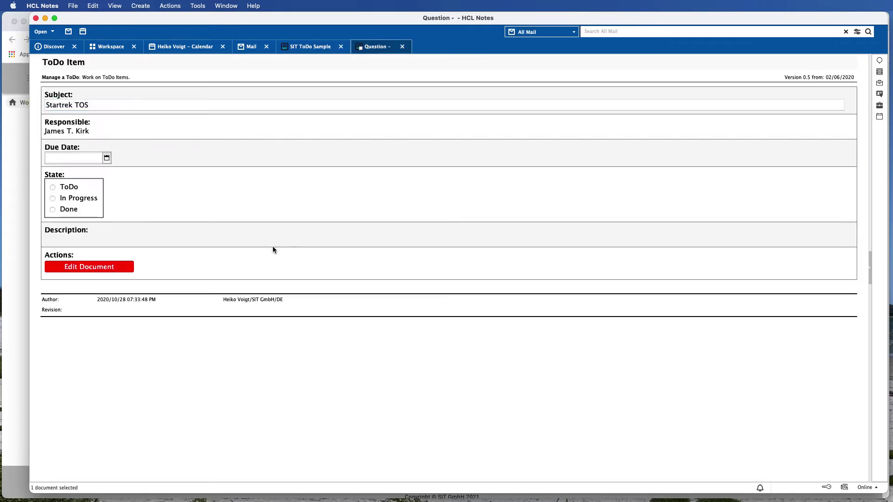
key("super+e")
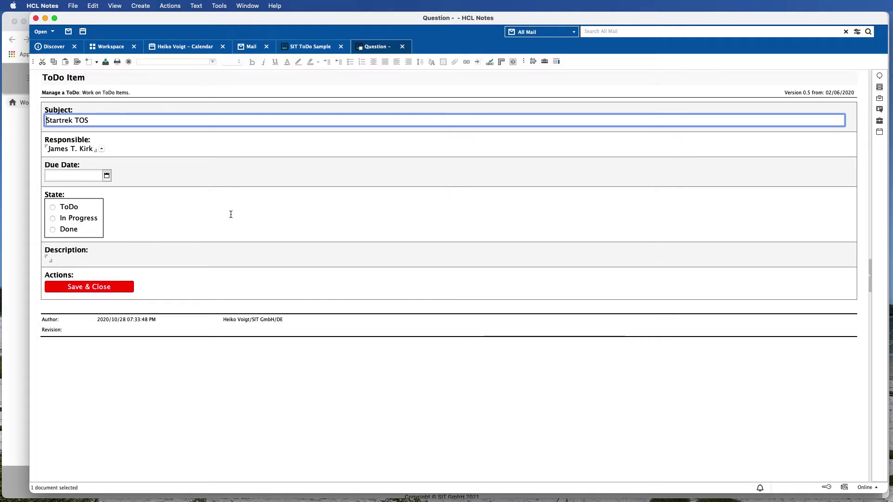
left_click(106, 175)
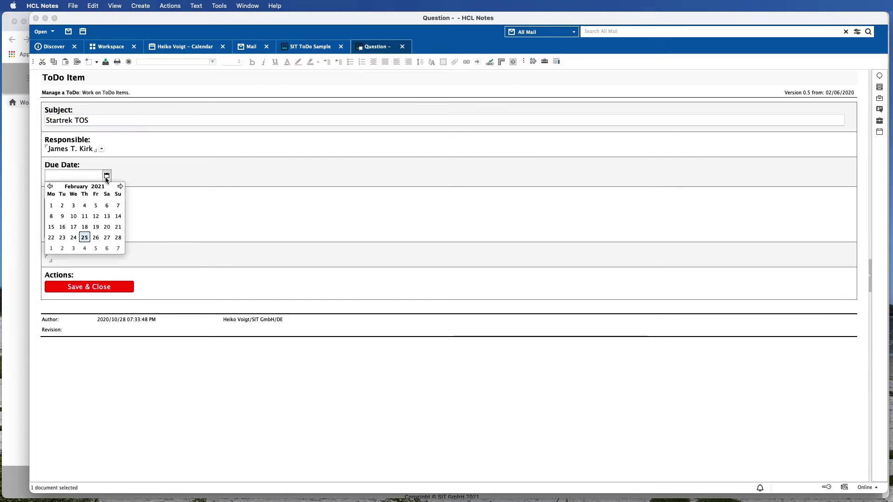
left_click(85, 238)
left_click(74, 210)
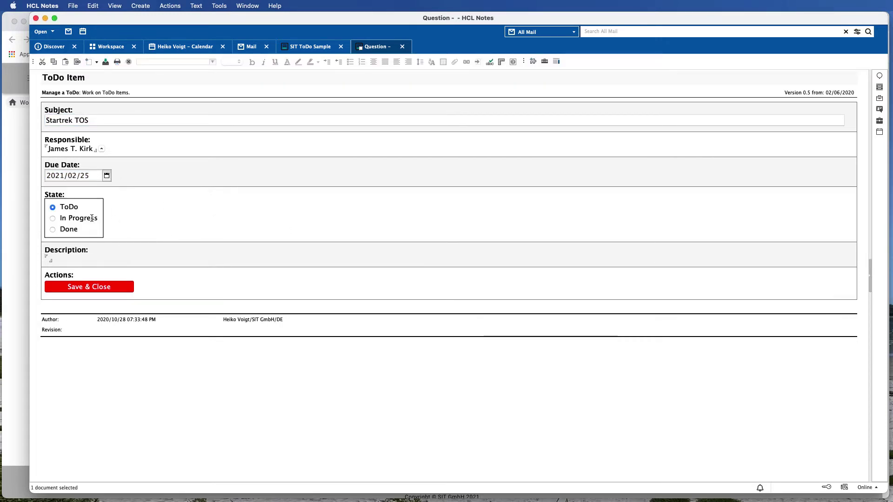
Enter "Hello from RichText" in the description, followed by a blank line and the bold text "gdhfghfgdsfsdgfsdhgjhshj"
left_click(193, 261)
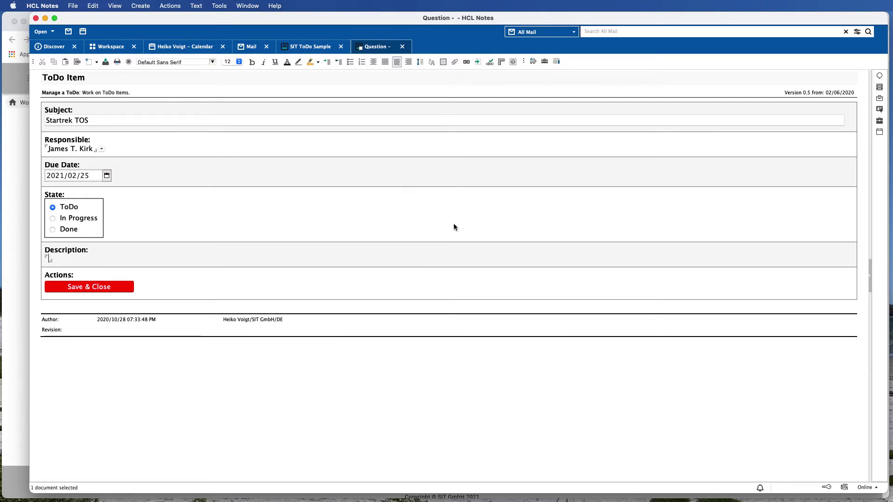
type("Hello from  Ric")
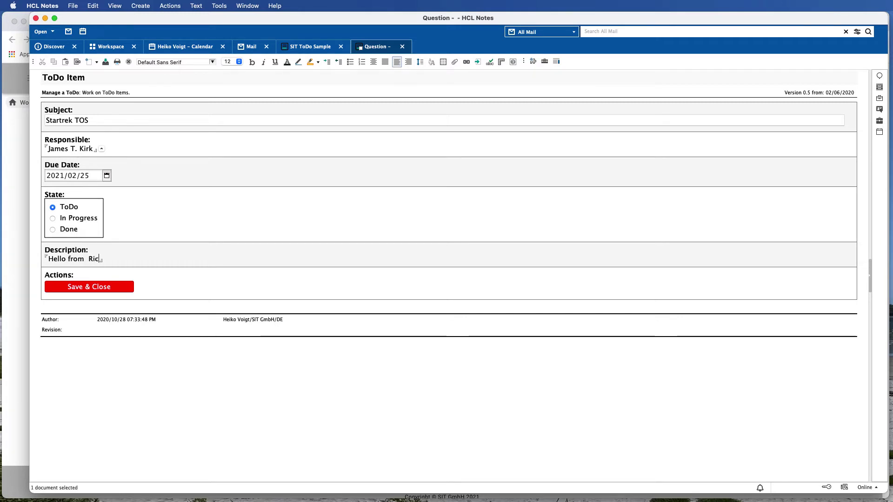
type("hText")
key("Return")
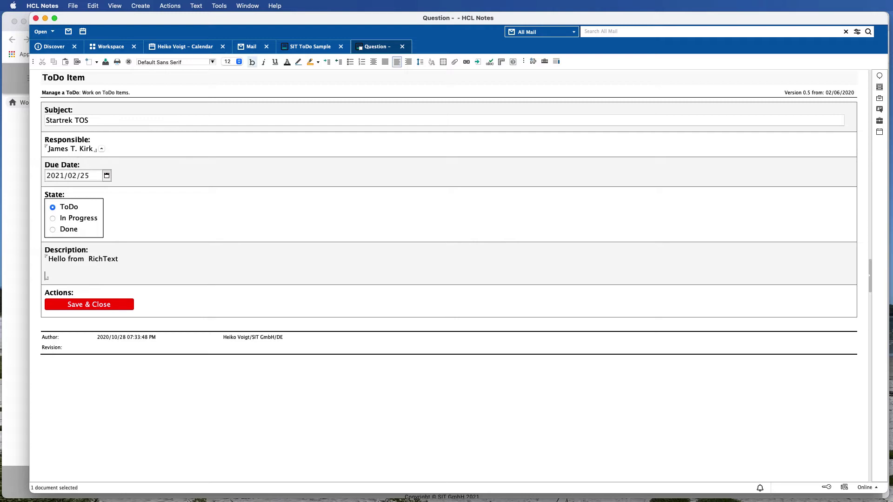
left_click(252, 62)
type("gdhfghfgdsfsdgfsdhgjhshj")
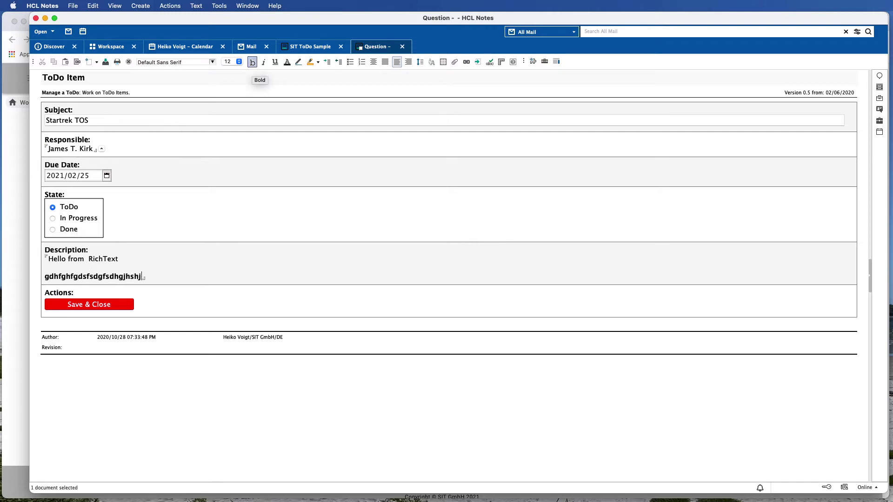
Add blank lines between the two description texts and insert a collapsible section there
key("Up")
key("Return")
key("Return")
key("Up")
left_click(252, 62)
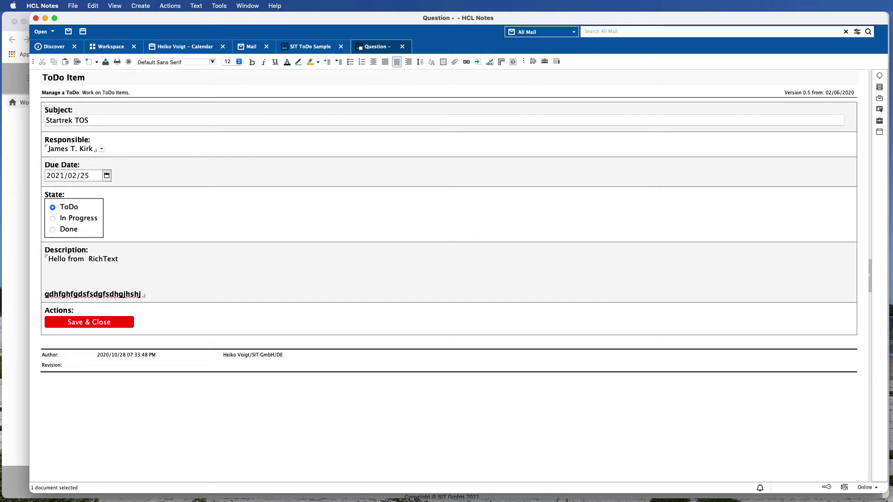
left_click(195, 5)
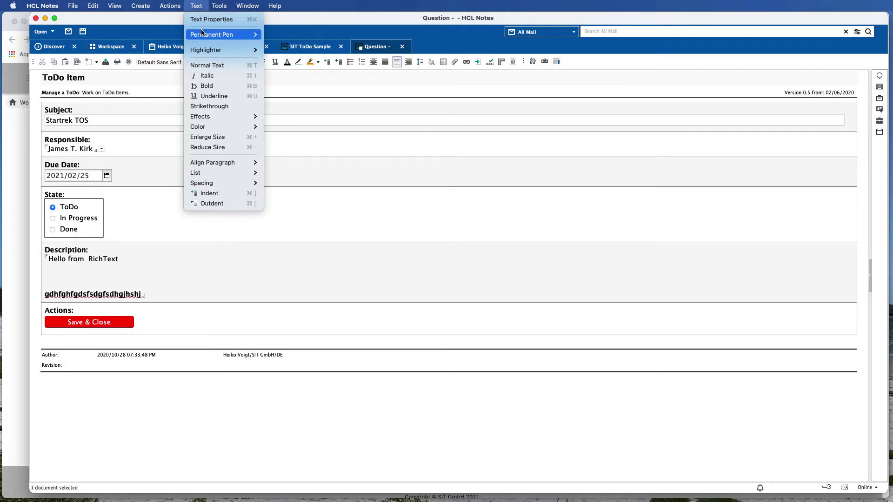
mouse_move(141, 6)
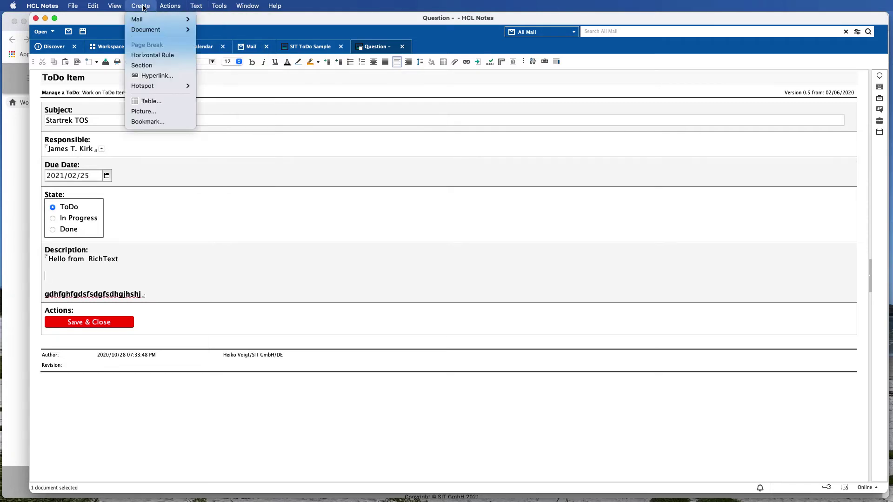
left_click(164, 66)
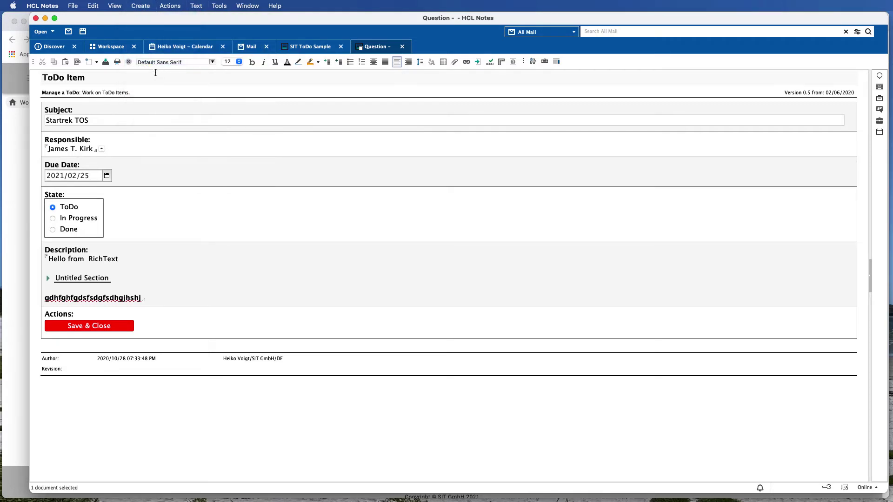
Change the new section's title to "Test-Section" and leave the section expanded with its properties closed
right_click(101, 281)
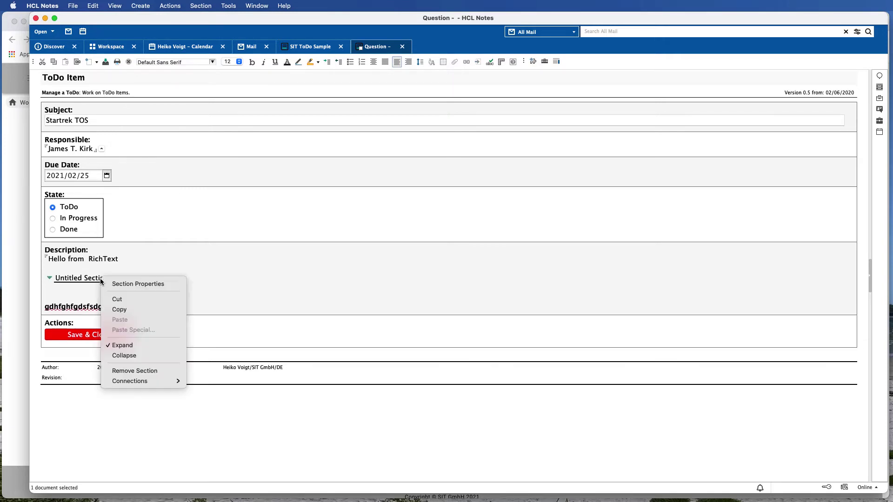
left_click(123, 286)
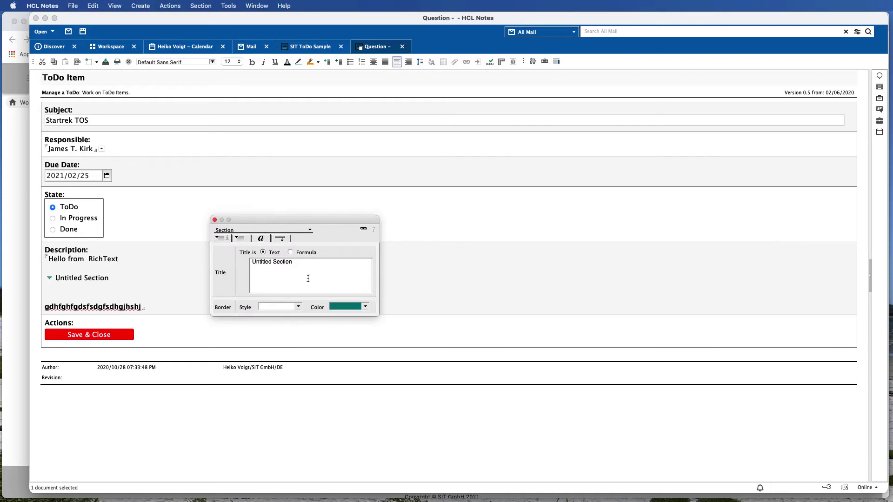
left_click_drag(292, 262, 230, 254)
type("Test-Section")
left_click(244, 262)
left_click(83, 278)
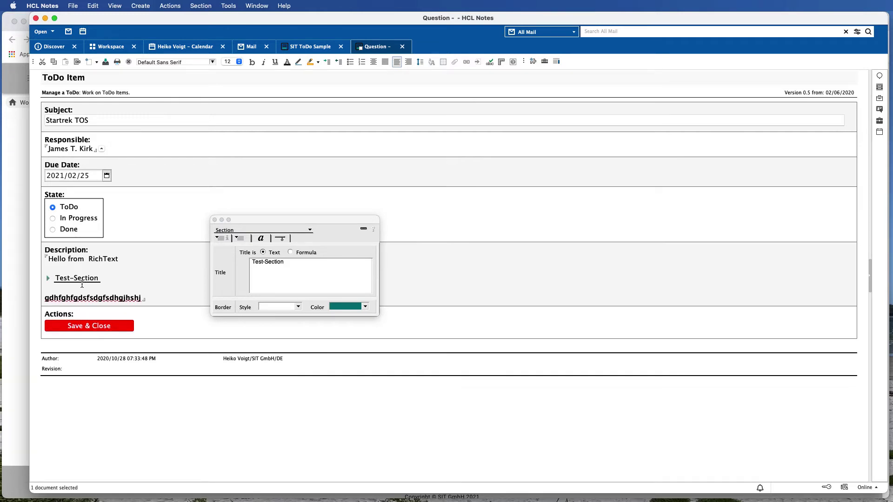
left_click(215, 221)
left_click(215, 220)
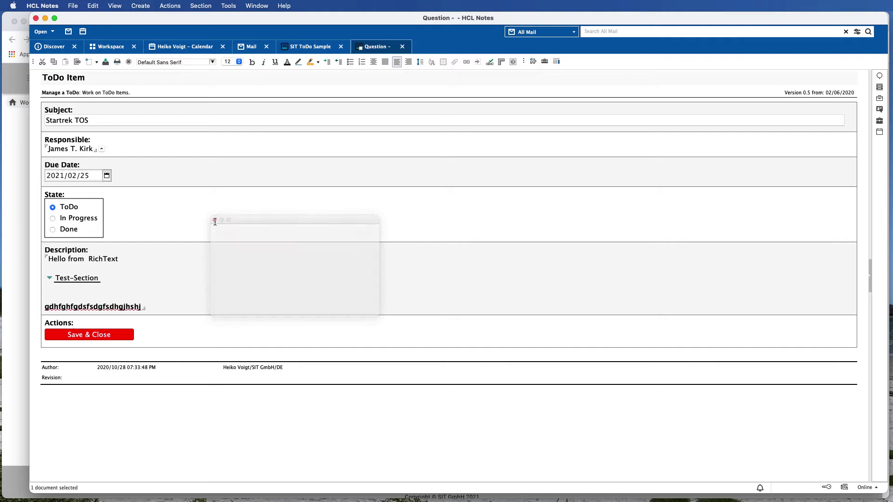
Insert a basic table with 2 rows and 2 columns inside Test-Section and fill it with Cell 1, Cell 2, Cell 3 and Cell 4
left_click(88, 287)
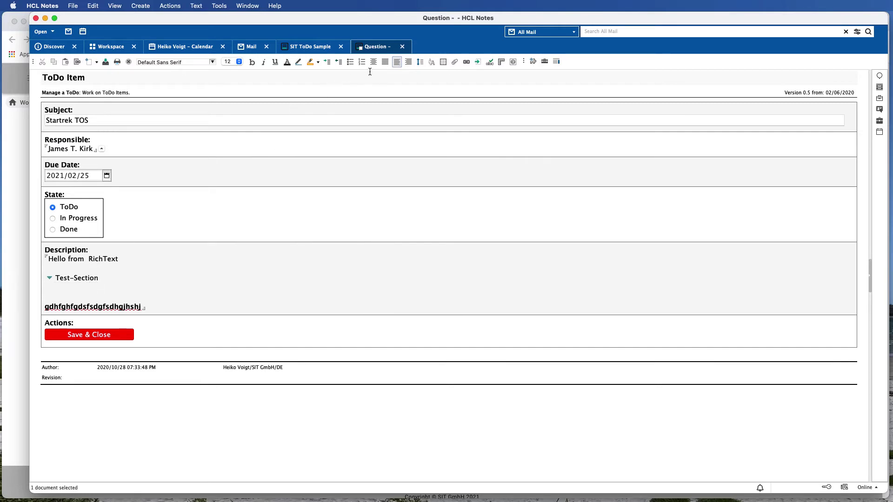
left_click(444, 64)
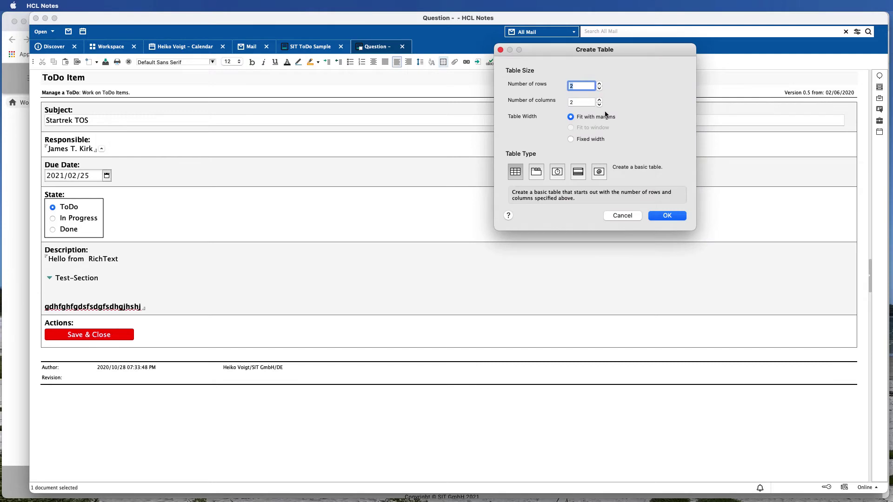
left_click(668, 217)
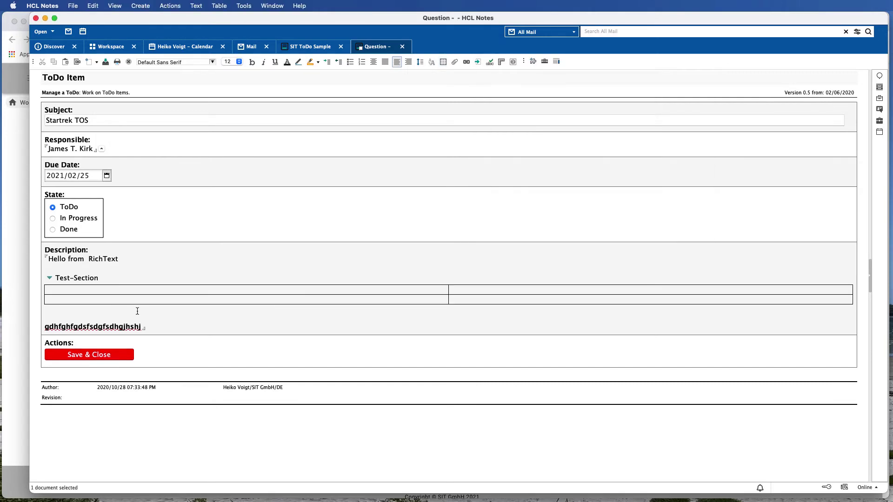
type("Cell 1")
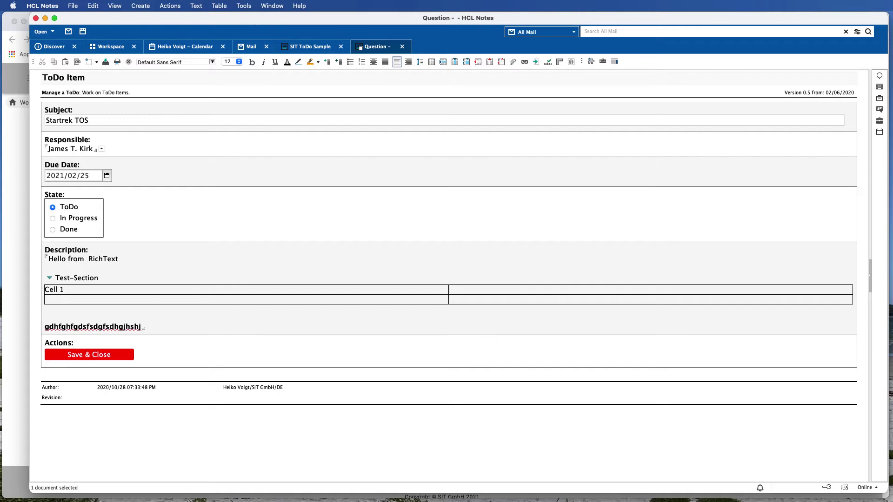
type("Cell 2")
type("Cell 3")
type("Cell 4")
Import the picture imprisis-dap.png from Downloads onto a new line below the Cell 3 text
key("Return")
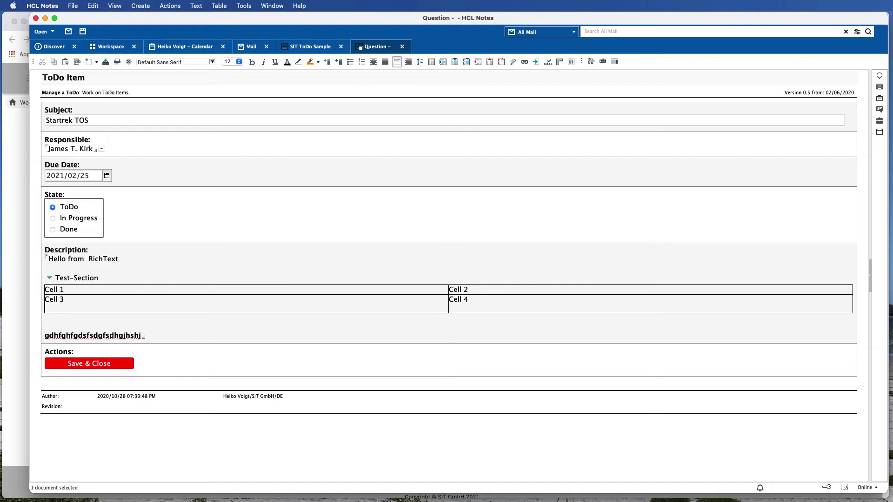
left_click(72, 6)
left_click(90, 134)
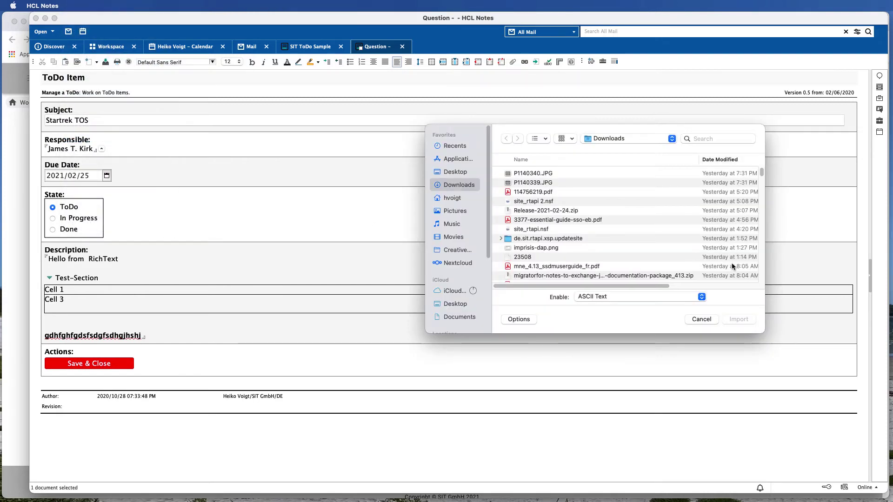
scroll(685, 252, "down", 1)
left_click(606, 243)
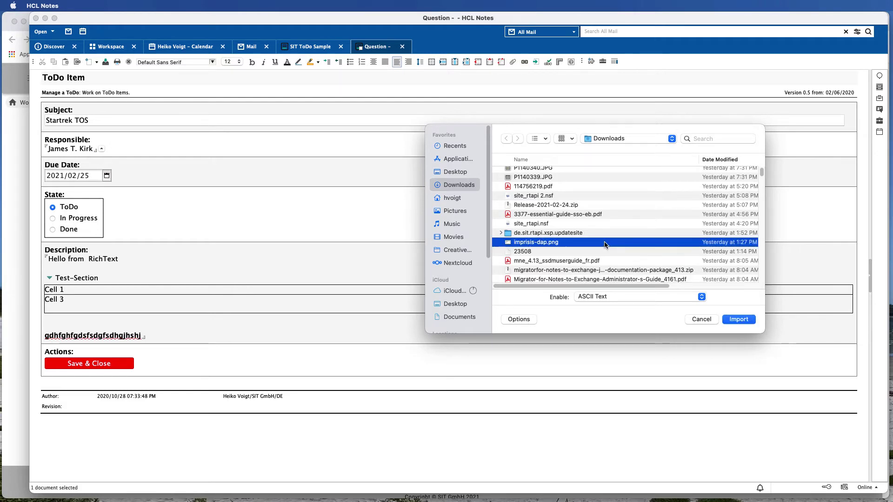
left_click(738, 319)
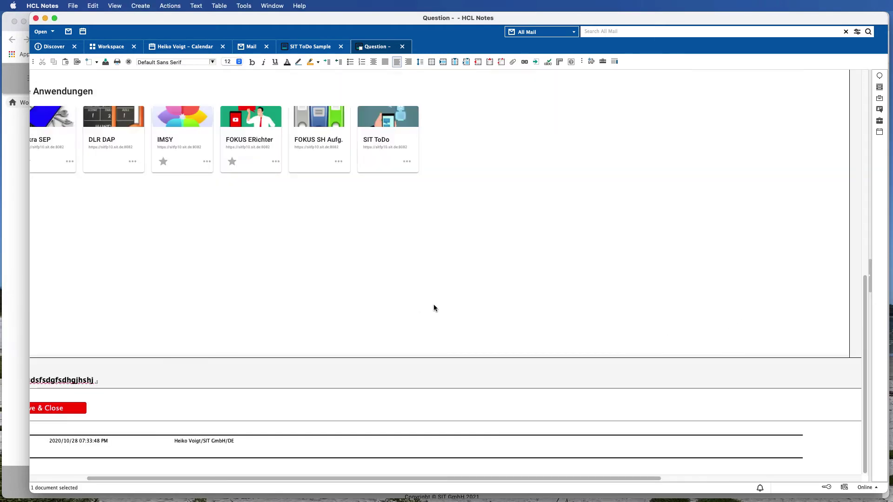
Scale the imported picture to 19% width and 19% height in its picture properties
scroll(450, 285, "up", 5)
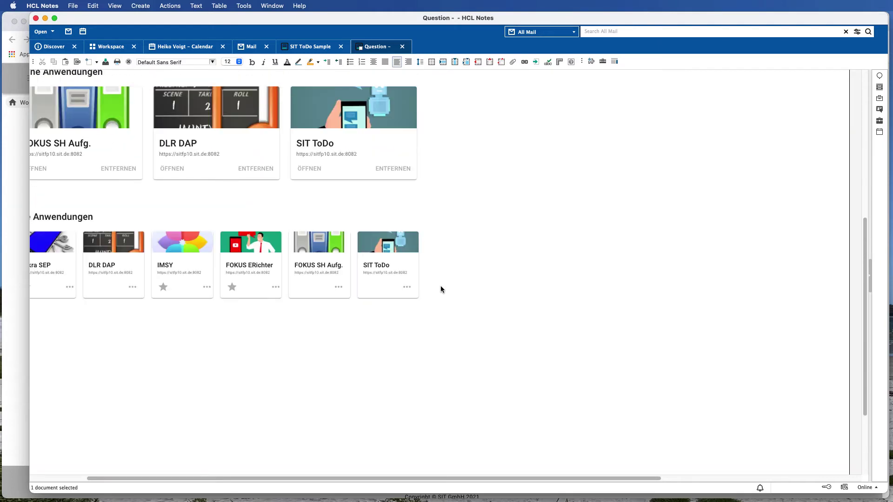
left_click(612, 315)
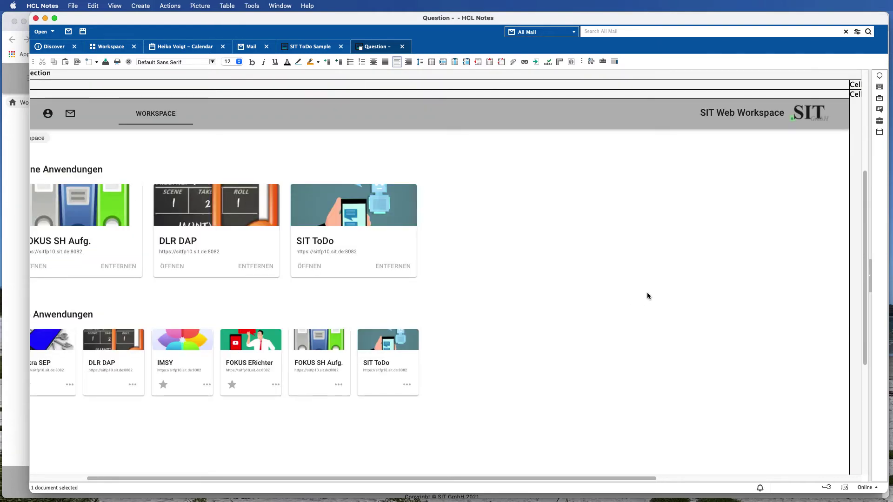
scroll(797, 305, "down", 2)
scroll(797, 303, "down", 2)
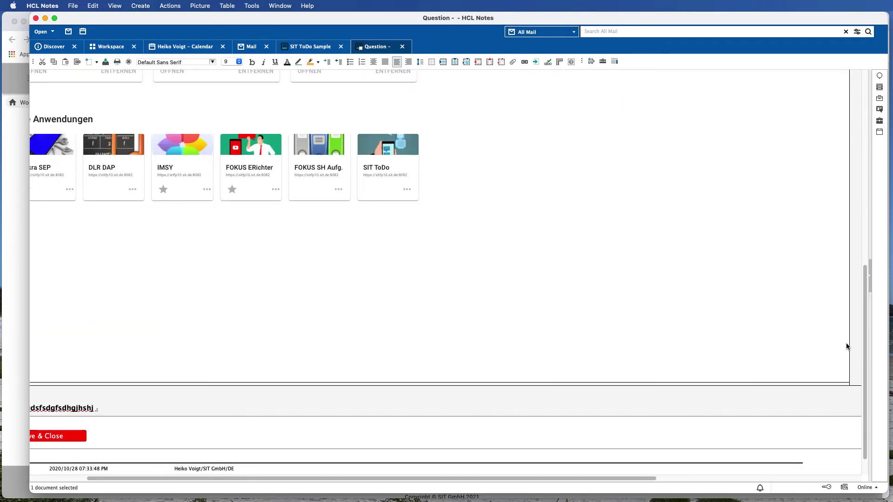
right_click(844, 376)
left_click(876, 378)
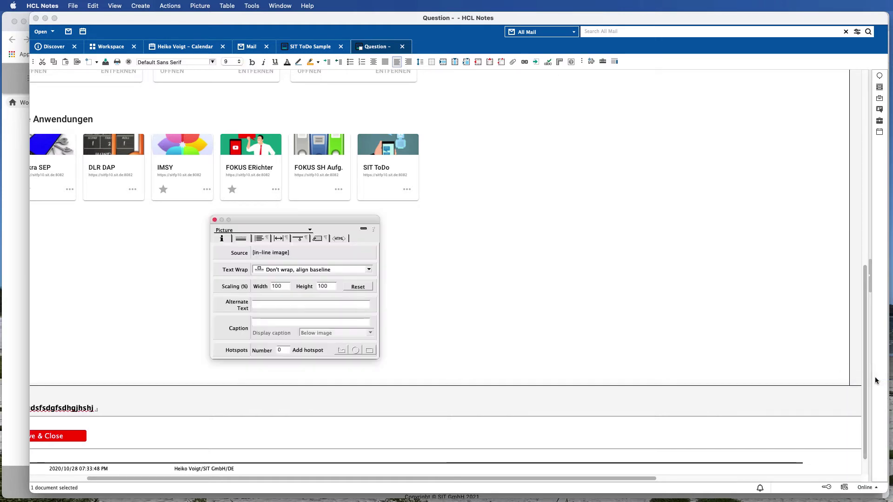
left_click_drag(285, 286, 261, 285)
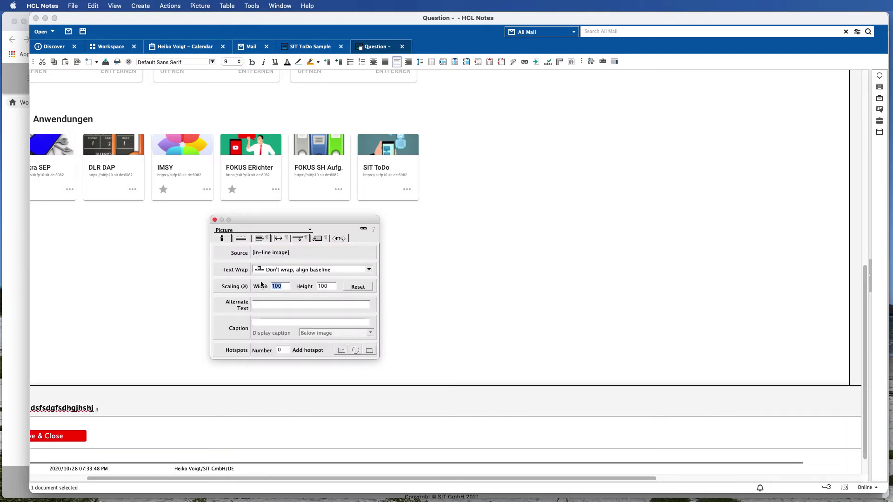
type("19")
key("Return")
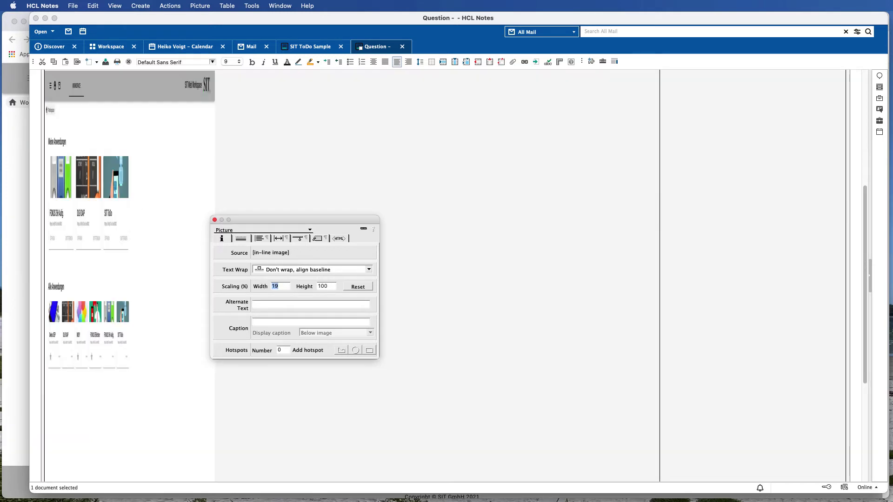
left_click_drag(332, 286, 312, 285)
type("19")
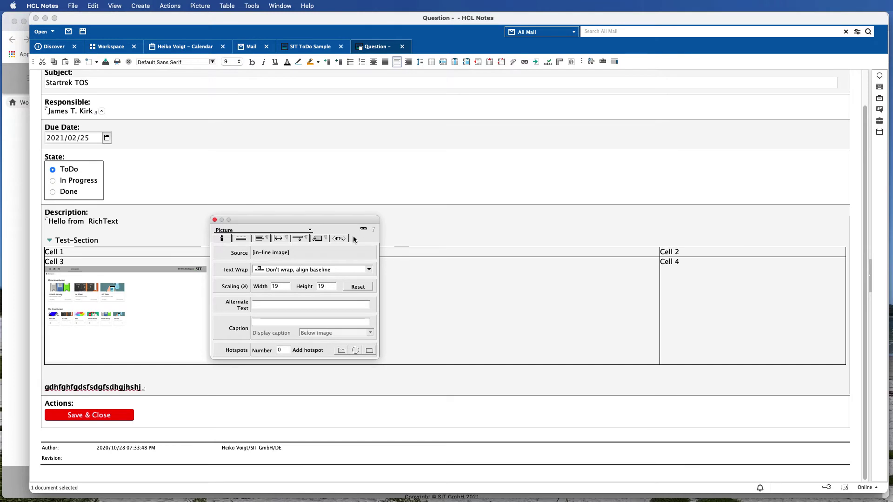
left_click(214, 219)
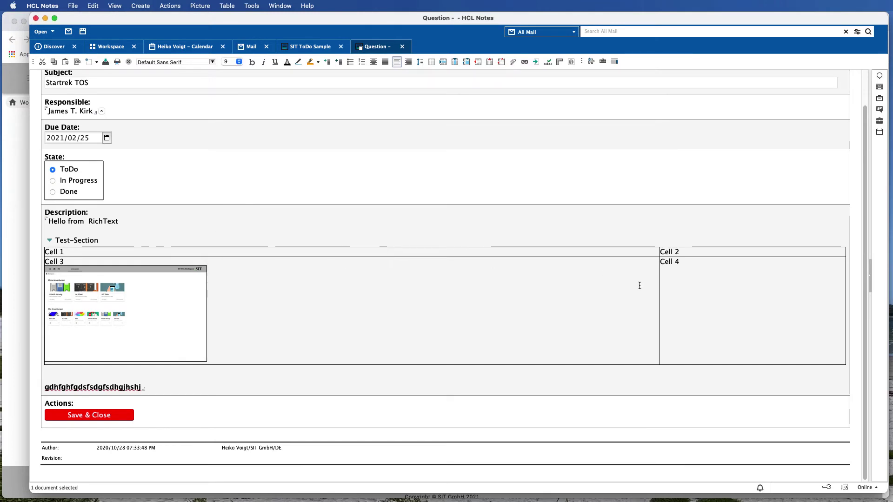
Move the table's column divider slightly toward the picture to narrow the first column and widen the second
left_click_drag(659, 296, 652, 297)
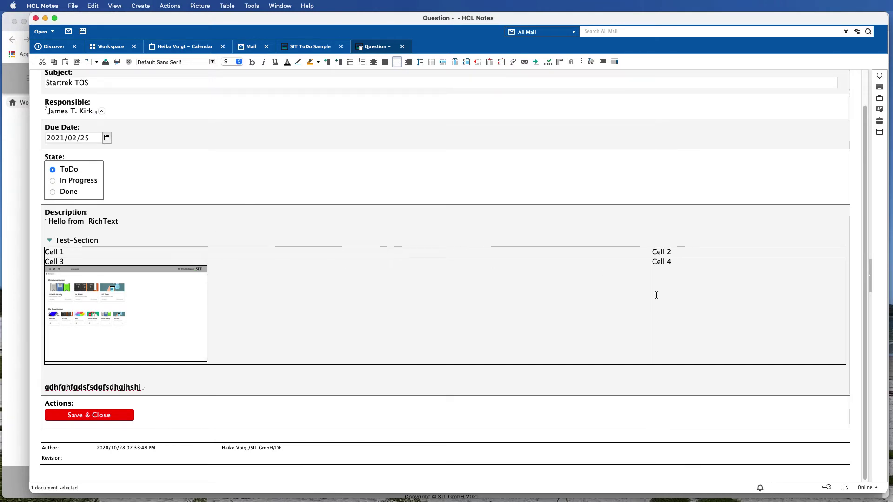
left_click(652, 295)
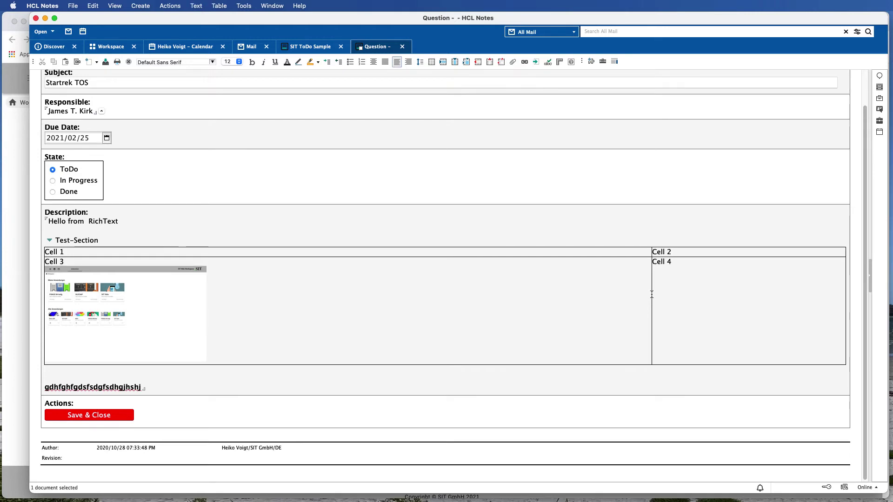
left_click_drag(652, 296, 636, 296)
left_click(671, 263)
left_click_drag(651, 254, 637, 252)
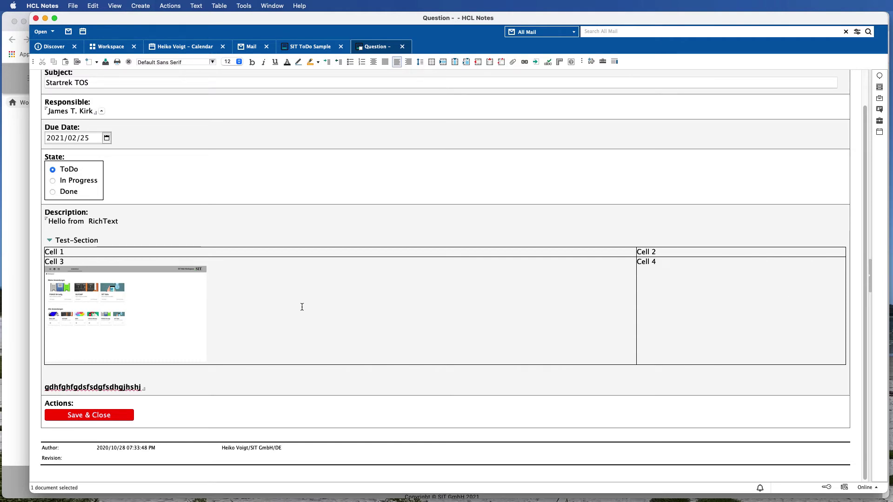
Collapse and re-expand Test-Section in the description, and save and close the Startrek TOS item
left_click(96, 240)
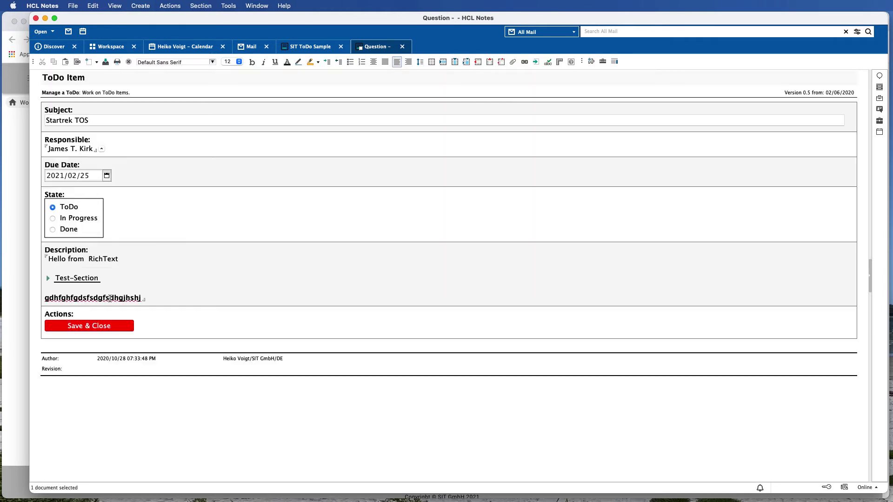
left_click(88, 279)
left_click(119, 449)
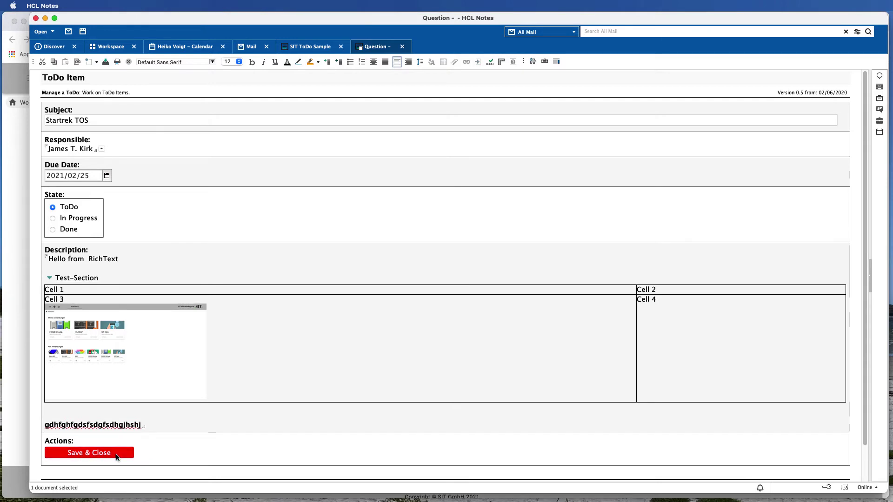
left_click(684, 107)
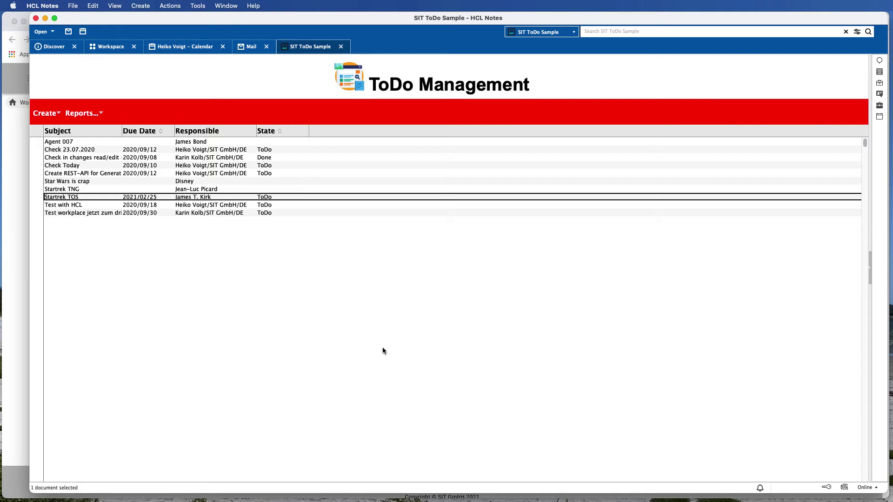
Switch to Chrome, sign in to the SIT Web Workspace and authorize access for the IMPRISIS Server API
left_click(20, 336)
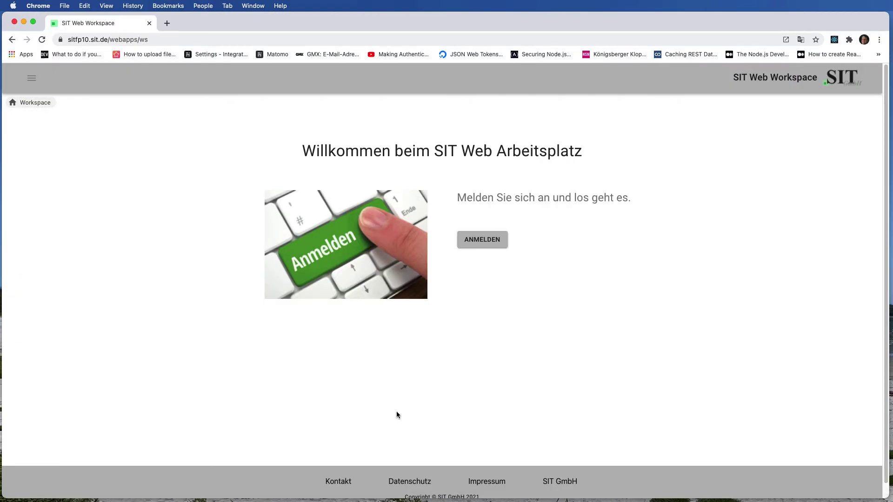
left_click(494, 244)
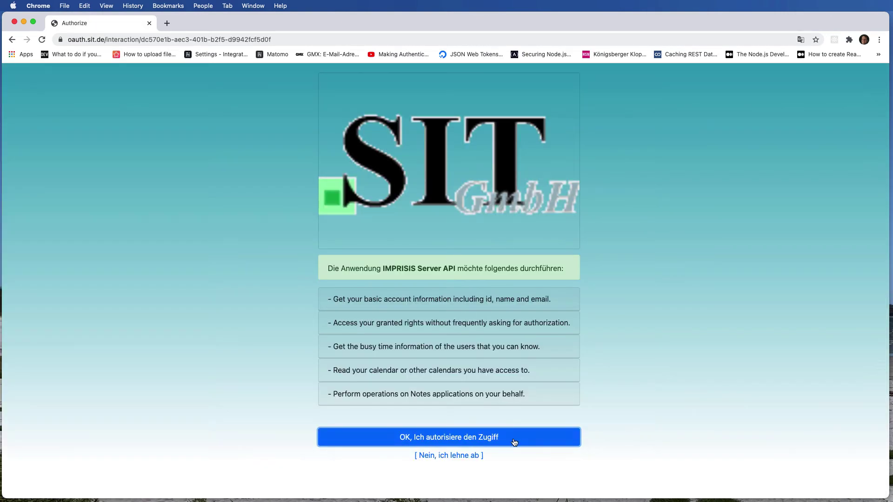
left_click(515, 442)
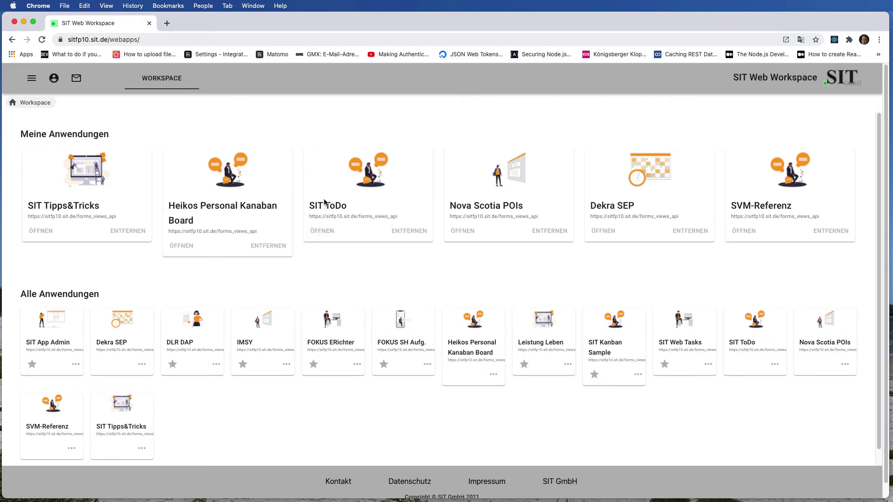
Open the SIT ToDo app from Meine Anwendungen and open the Startrek TOS item from its list
left_click(326, 232)
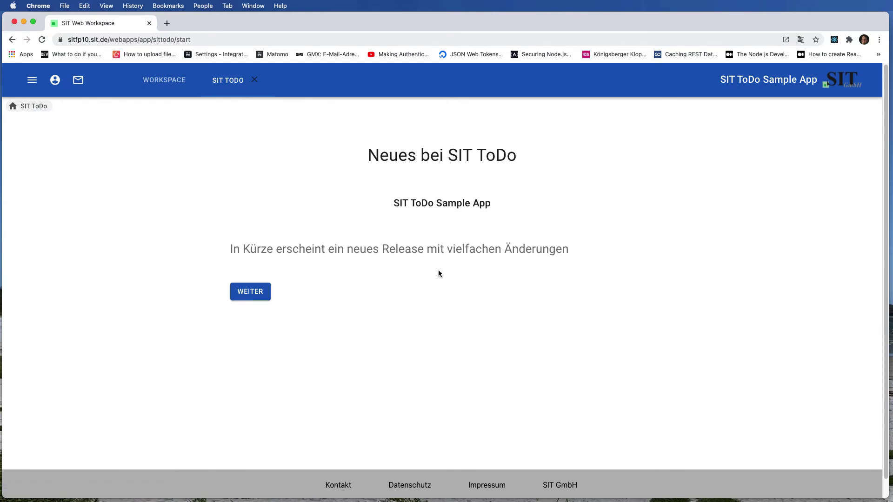
left_click(267, 291)
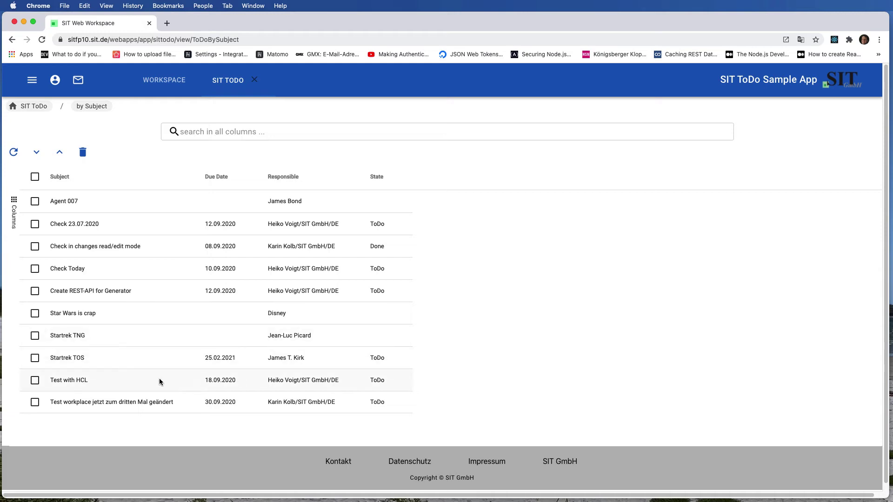
left_click(70, 359)
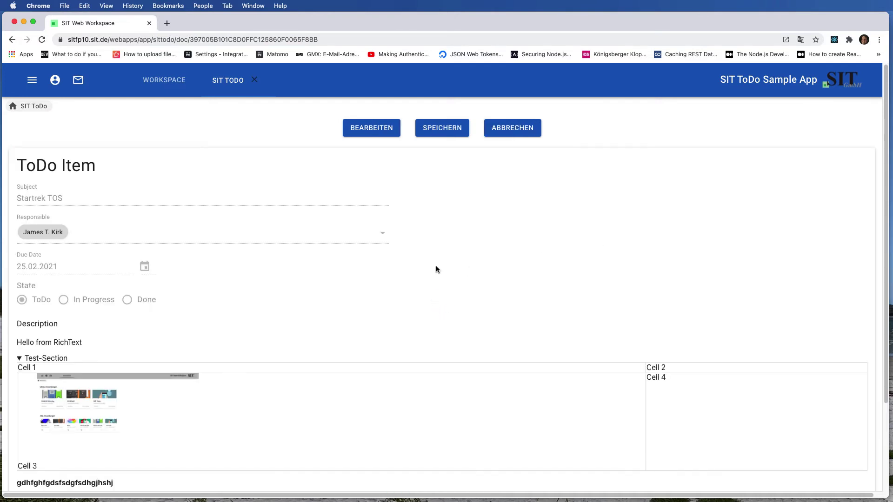
scroll(436, 268, "down", 3)
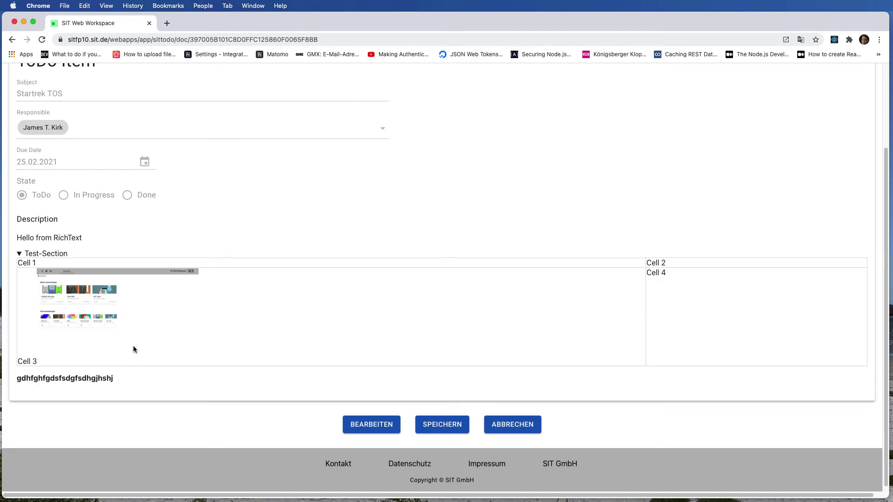
Put the Startrek TOS item into edit mode and insert the image undraw_researching_22gp.png into the Cell 4 table cell
left_click(365, 425)
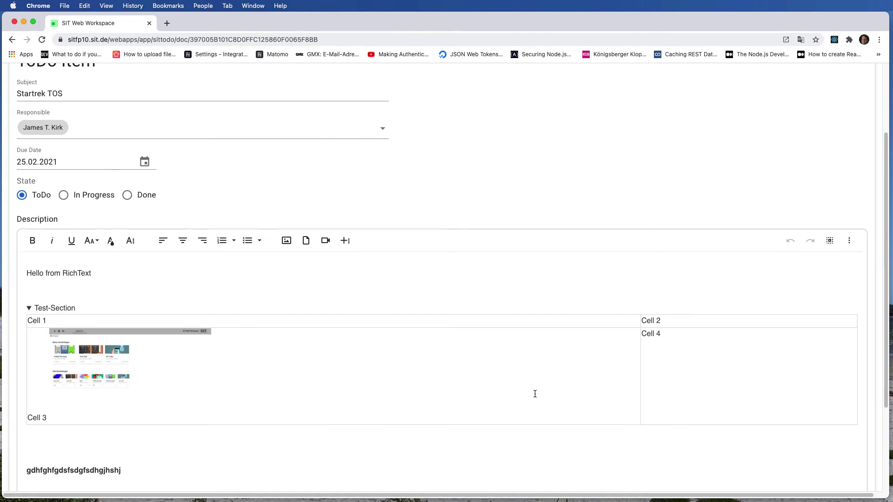
left_click(677, 389)
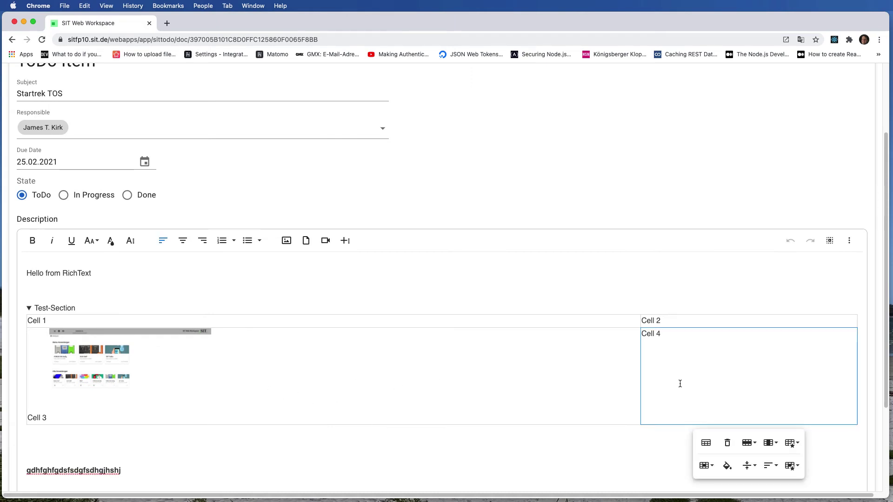
left_click(688, 378)
left_click(286, 242)
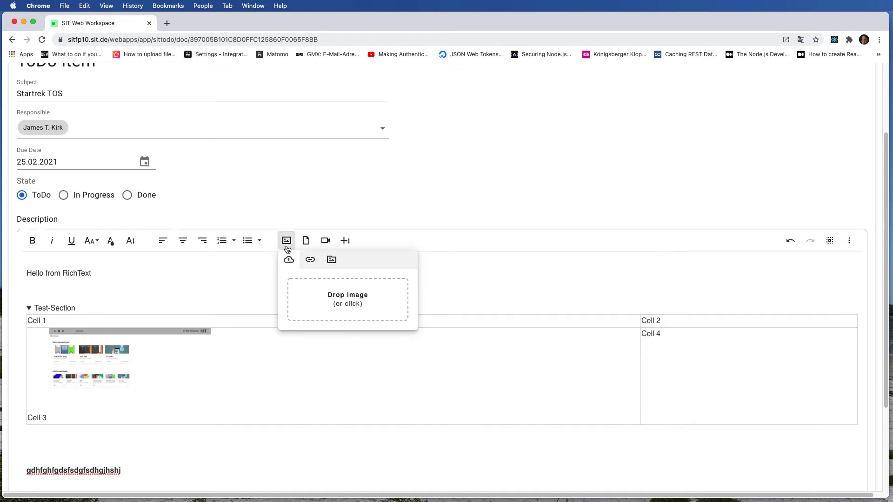
left_click(344, 295)
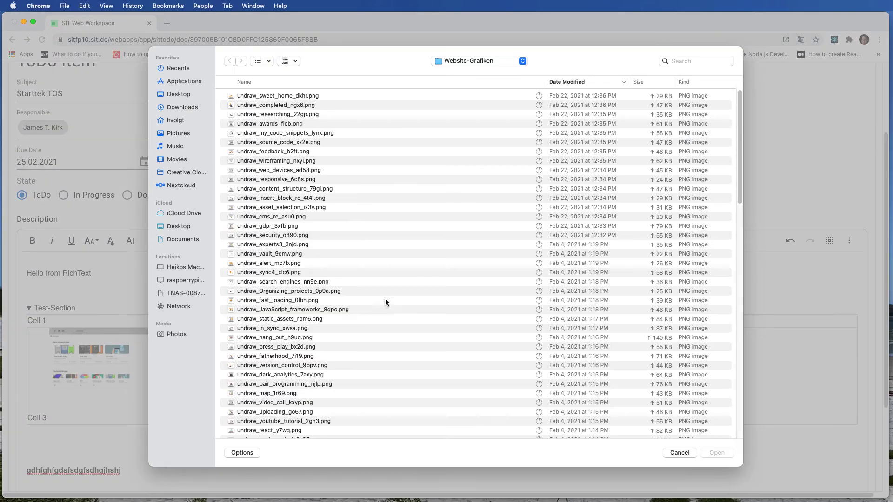
left_click(300, 115)
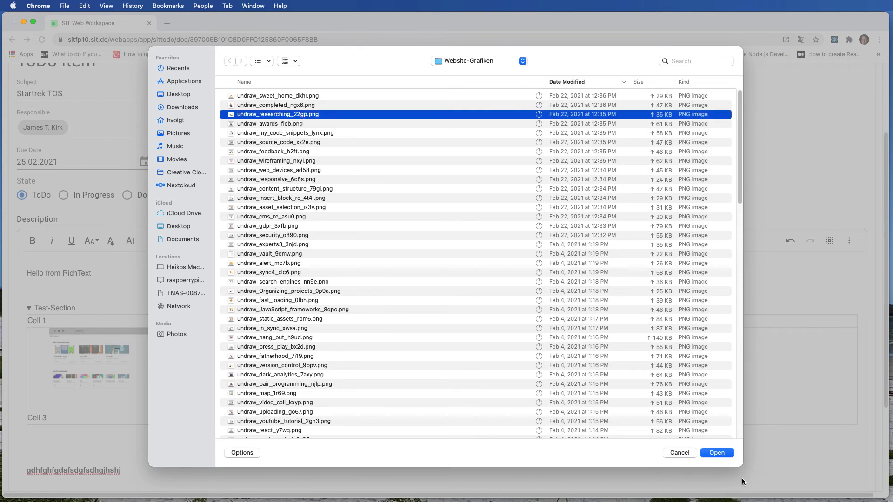
left_click(725, 451)
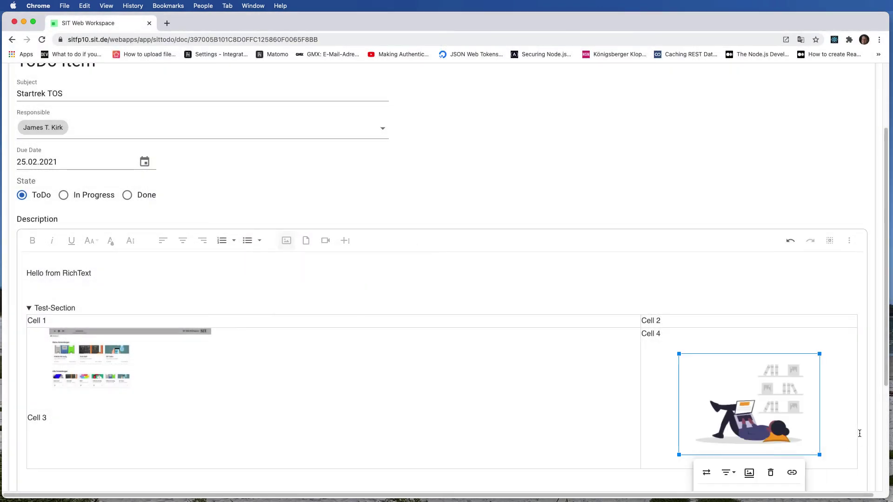
Shrink the inserted image in the Cell 4 table cell to about 185 by 133 px
left_click(838, 448)
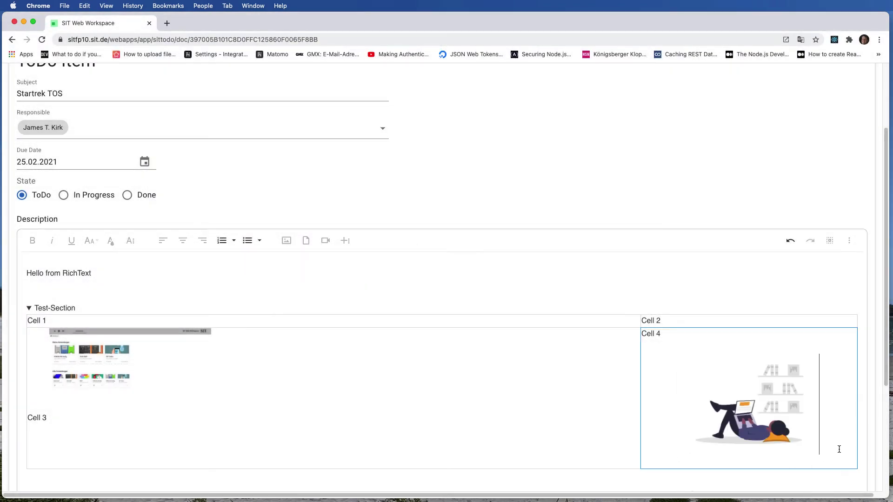
left_click(809, 451)
left_click_drag(819, 455, 766, 403)
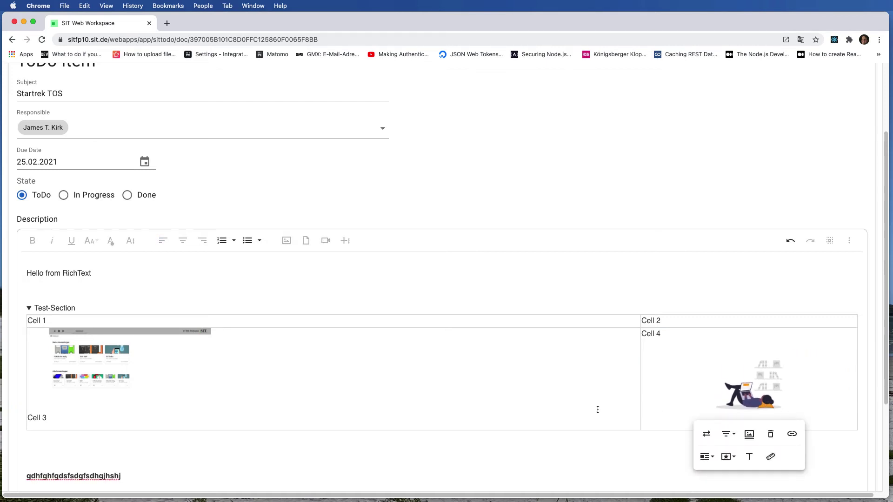
Make the Cell 4 text bold
left_click(639, 333)
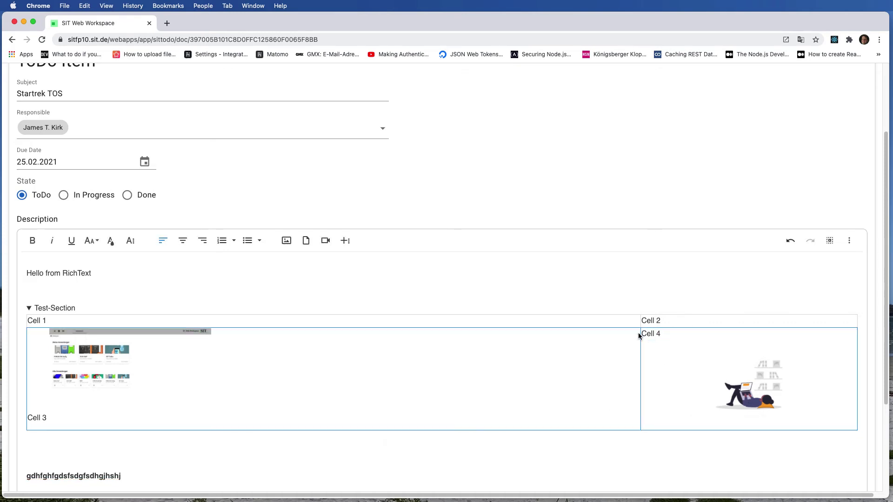
left_click(661, 333)
left_click_drag(661, 334, 639, 334)
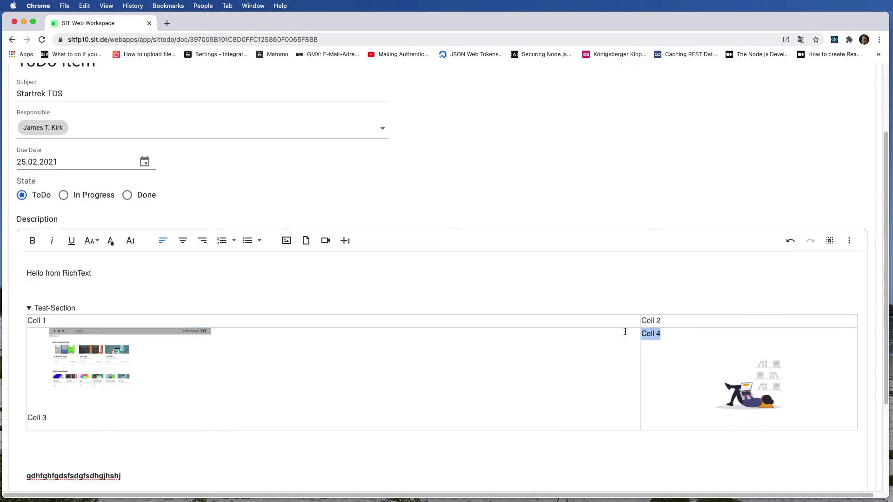
left_click(34, 240)
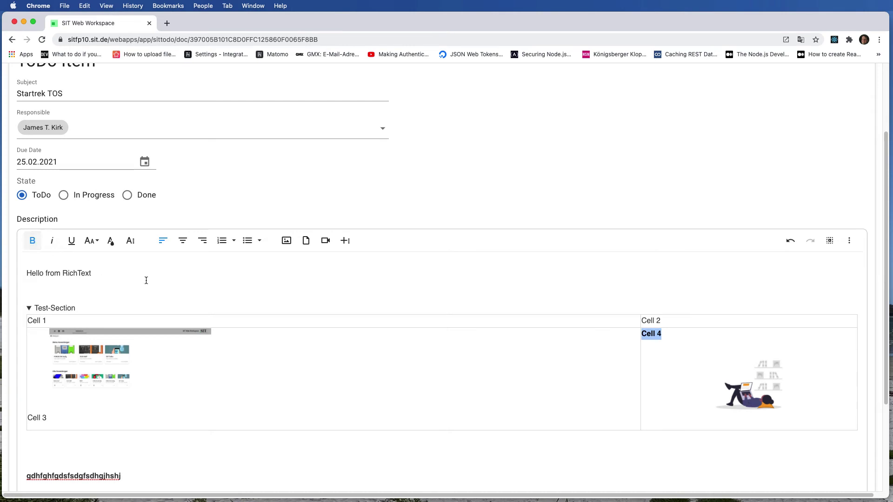
Save the edited to-do item and reopen Startrek TOS from the list
scroll(354, 426, "down", 3)
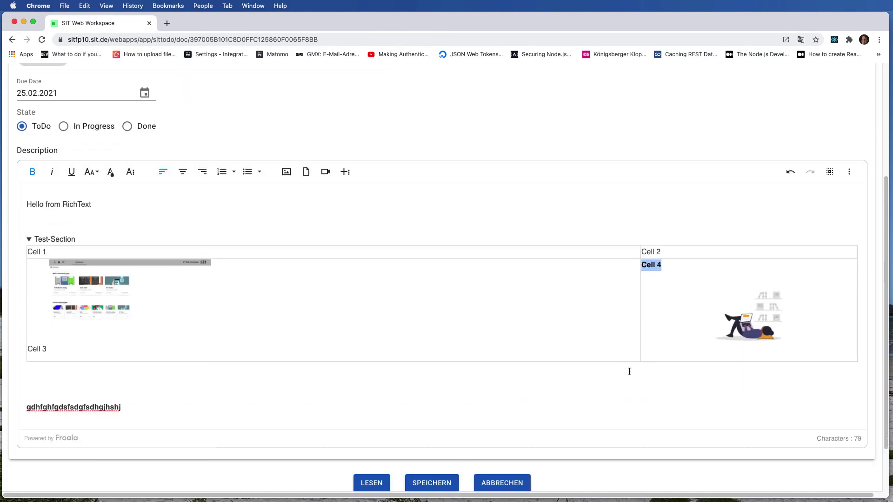
left_click(432, 483)
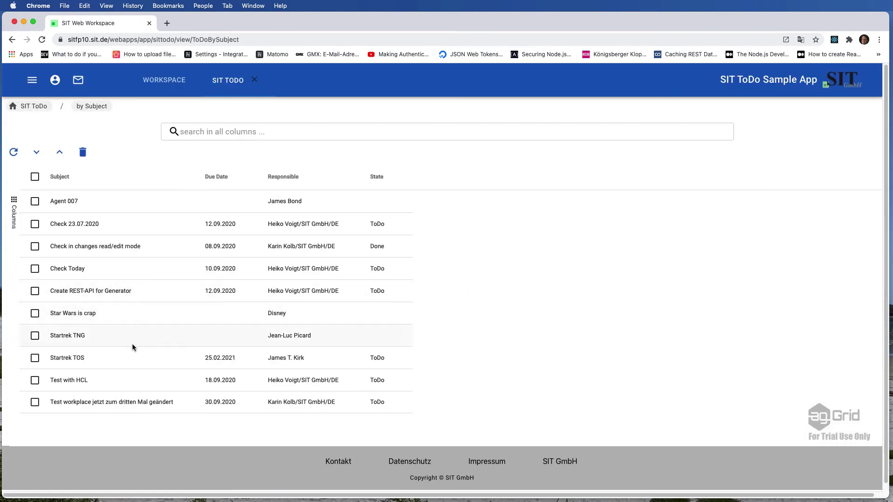
double_click(78, 359)
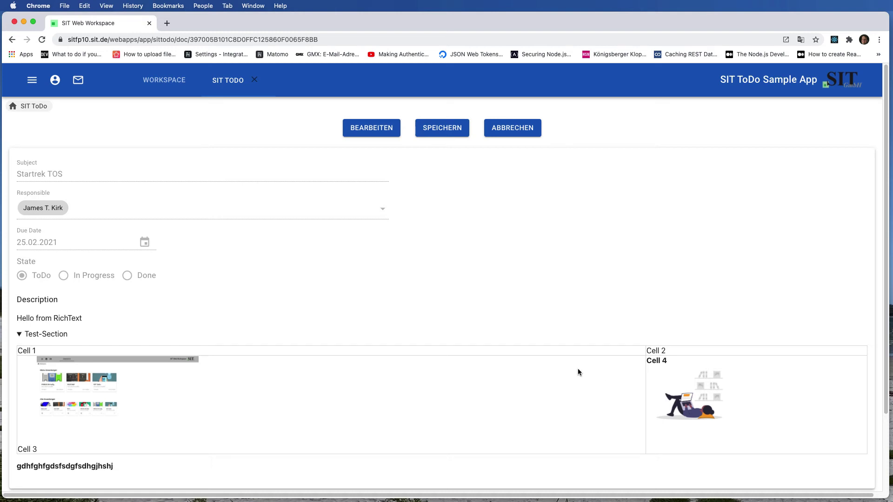
Switch to HCL Notes, open Startrek TOS and examine the Cell 4 text, its picture and the collapsible Test-Section
key("super+Tab")
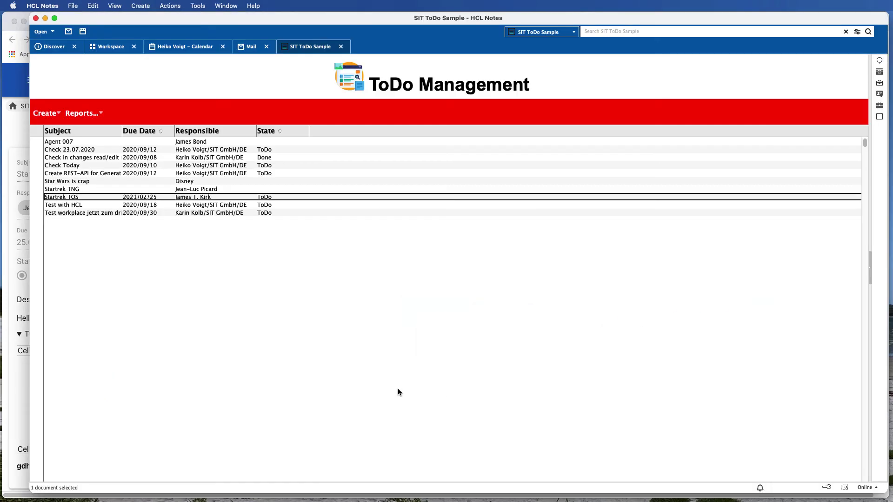
left_click(126, 199)
double_click(126, 200)
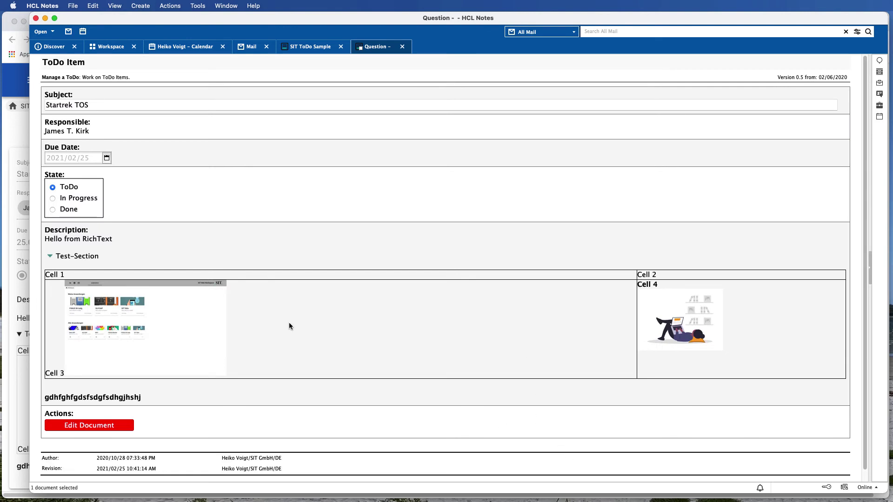
left_click_drag(659, 285, 637, 285)
left_click(652, 330)
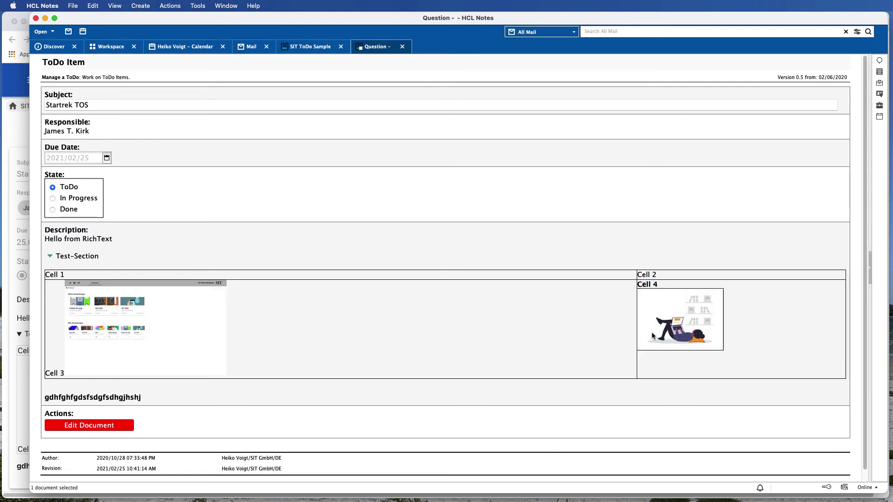
left_click(97, 259)
left_click(97, 258)
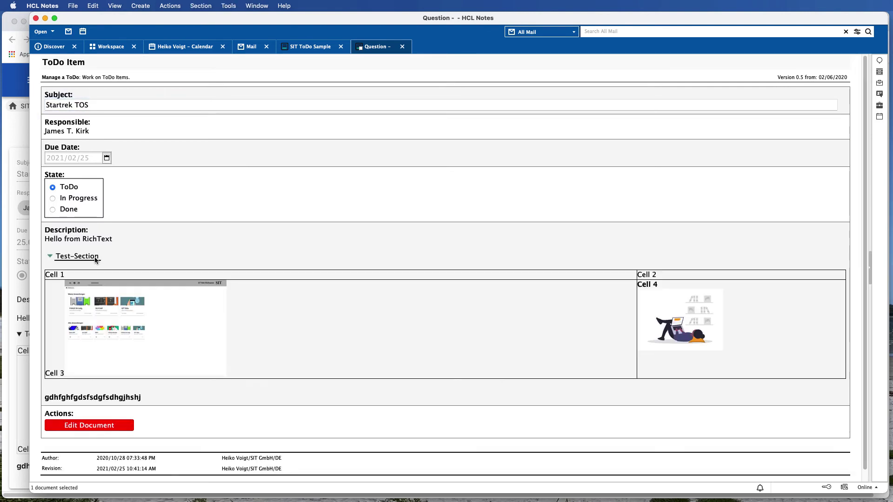
left_click(689, 332)
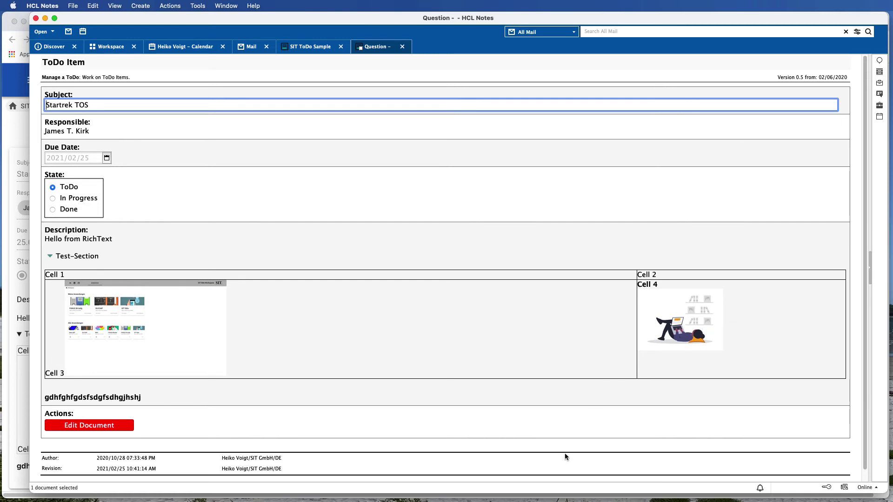
Switch back to Chrome, put the Startrek TOS item into edit mode and show the description's HTML code view
key("super+Tab")
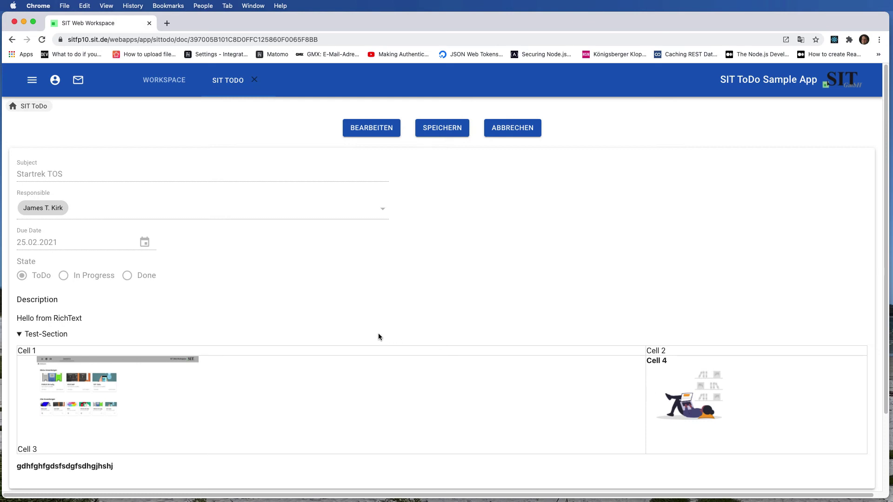
left_click(384, 137)
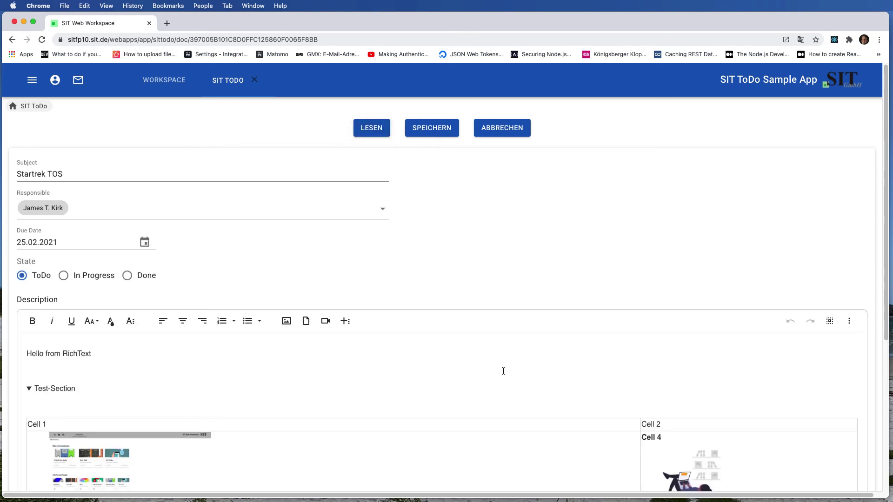
scroll(566, 361, "down", 5)
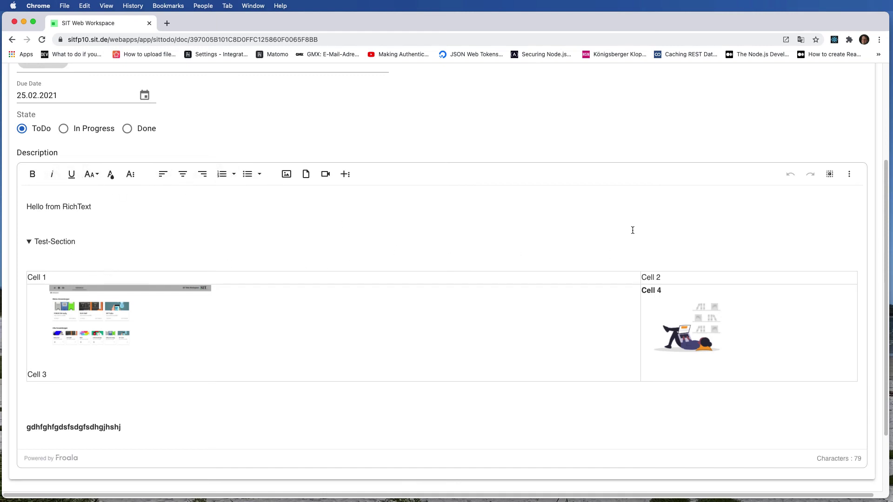
left_click(849, 174)
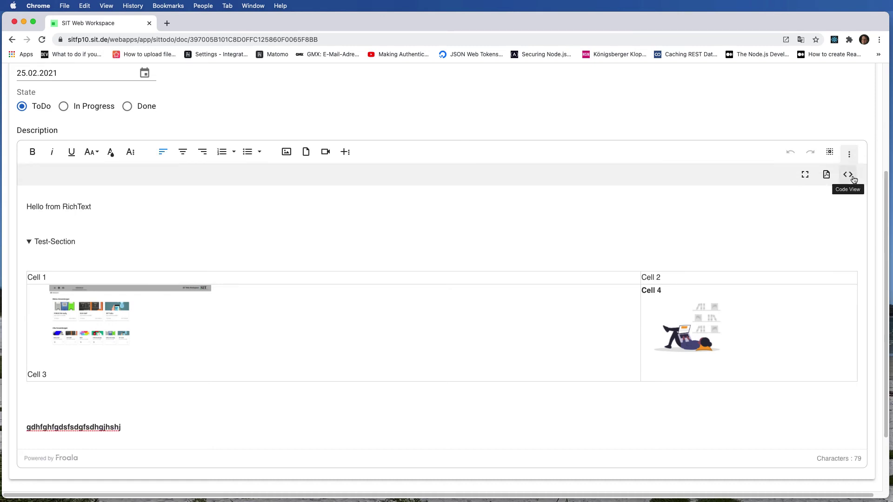
left_click(848, 174)
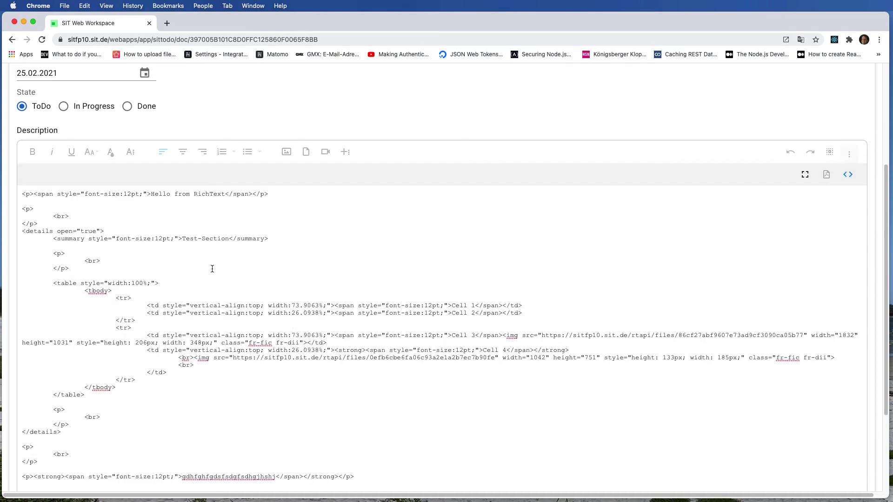
Insert a details block above Test-Section with summary "Test mit neuer Section zurück !" and paragraph "Dies ist mein Testinhalt !", and return to the formatted view
left_click(113, 223)
key("Return")
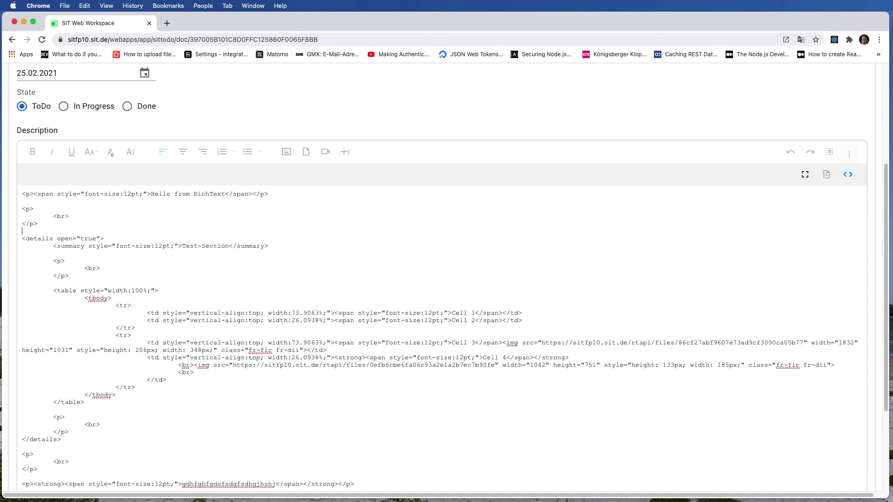
type("</p> <details> \t<summary>Test mit neuer Section zur&uuml;ck !</summary>  \t<p>Dies ist mein Testinhalt !</p> </details>  <p>")
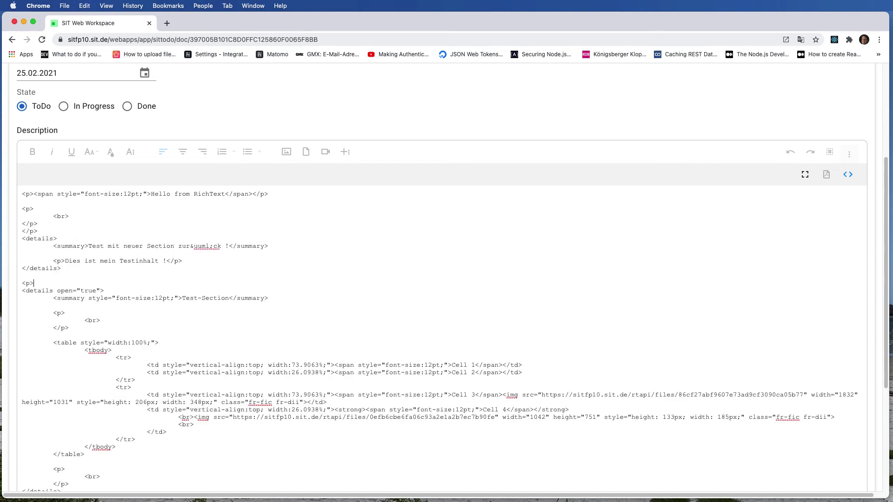
left_click(848, 174)
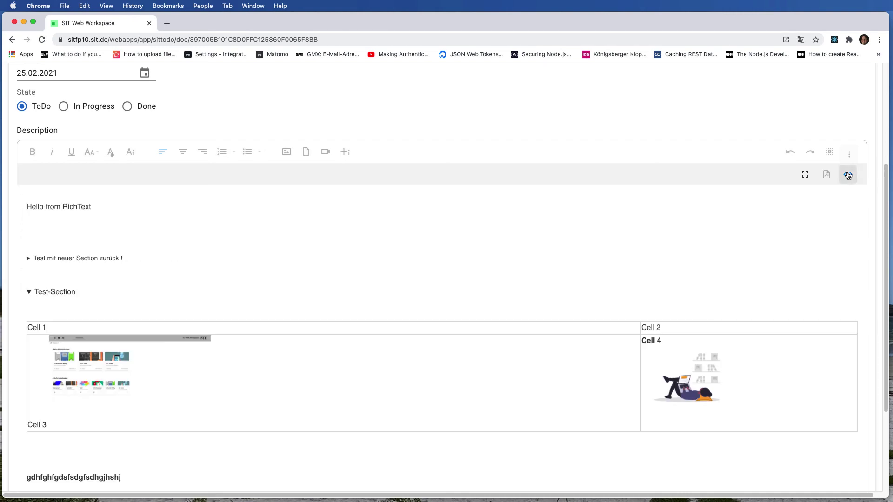
Expand the new section and change its title to "Change the title of a section in HTML !"
left_click(103, 258)
left_click(103, 258)
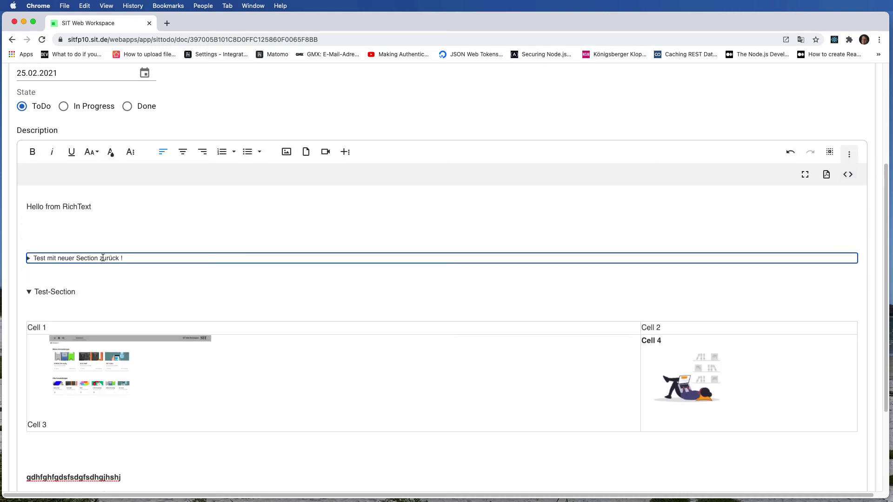
left_click(103, 259)
left_click(119, 258)
left_click_drag(119, 258, 33, 260)
type("T")
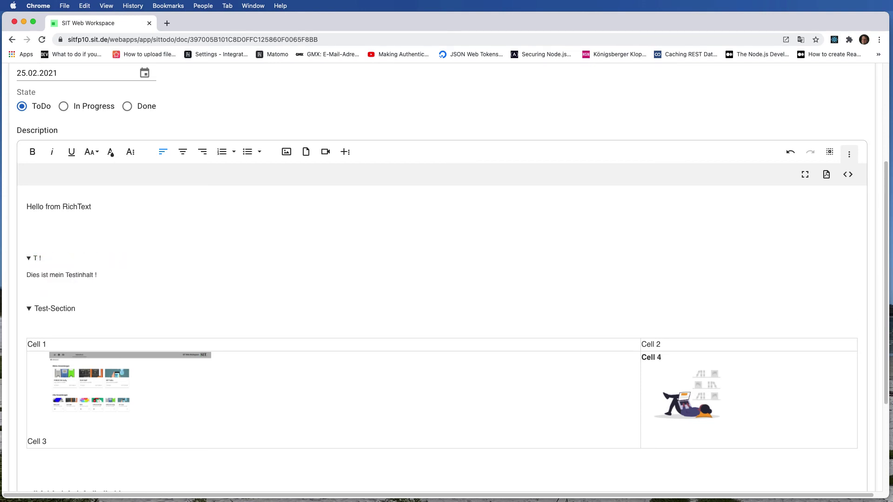
key("BackSpace")
type("Change the title of a section in HTML")
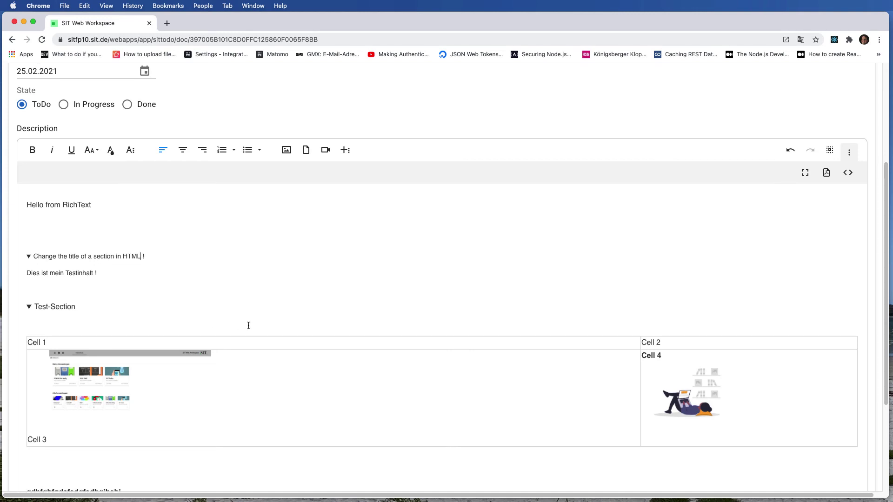
Switch to HCL Notes, reopen Startrek TOS to examine its description before the web edit is saved, and close the item
scroll(247, 323, "down", 5)
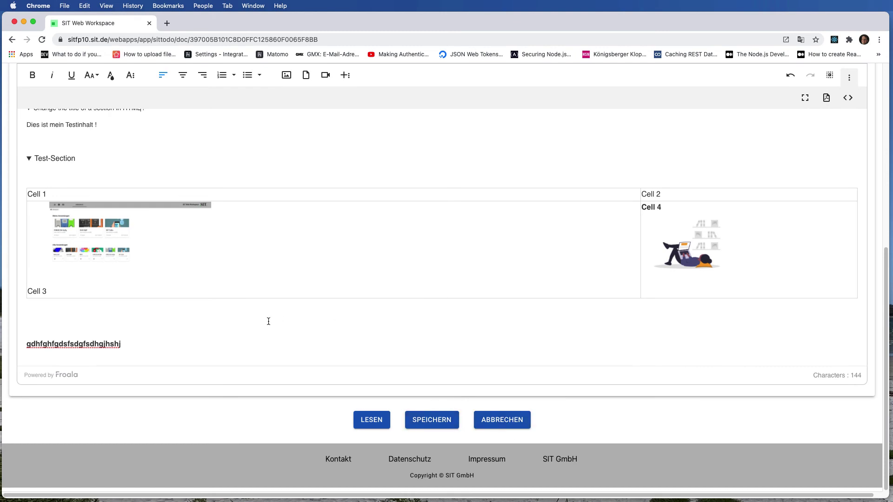
scroll(269, 321, "up", 3)
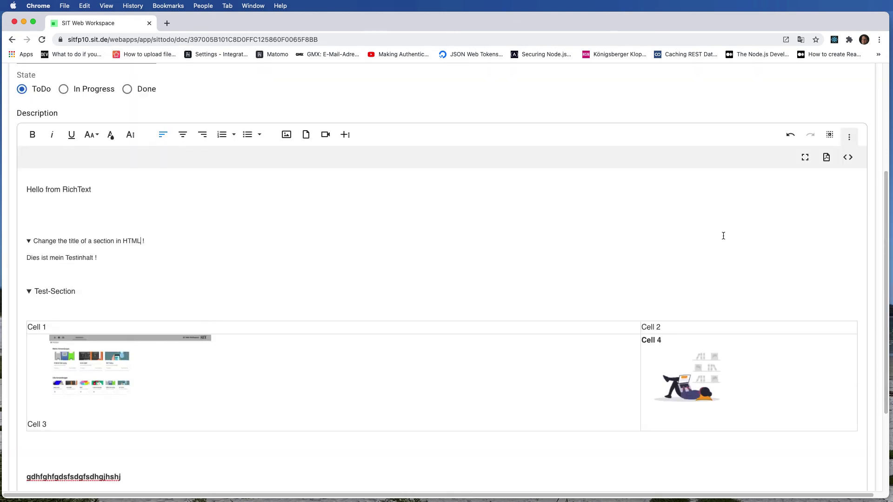
scroll(473, 237, "down", 2)
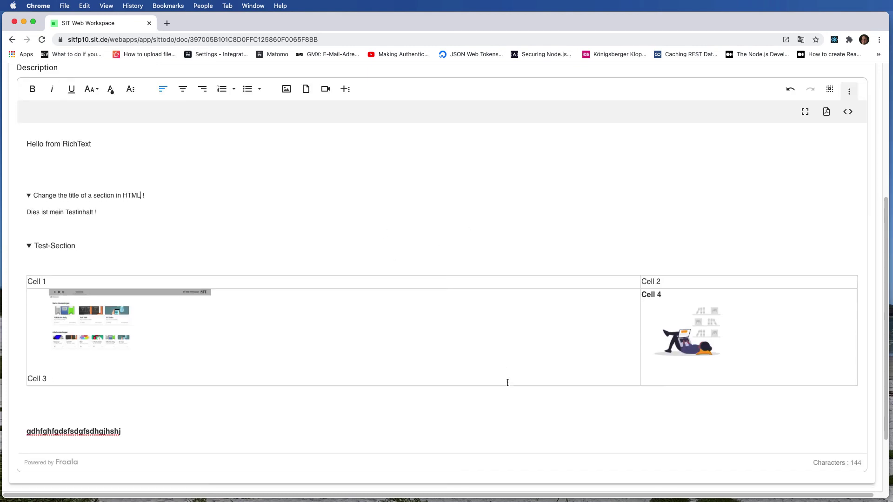
key("super+Tab")
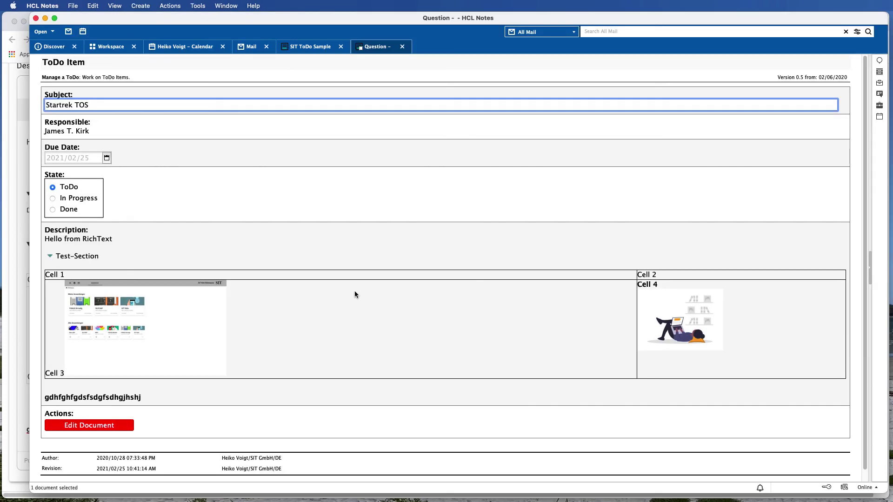
left_click(114, 251)
key("Escape")
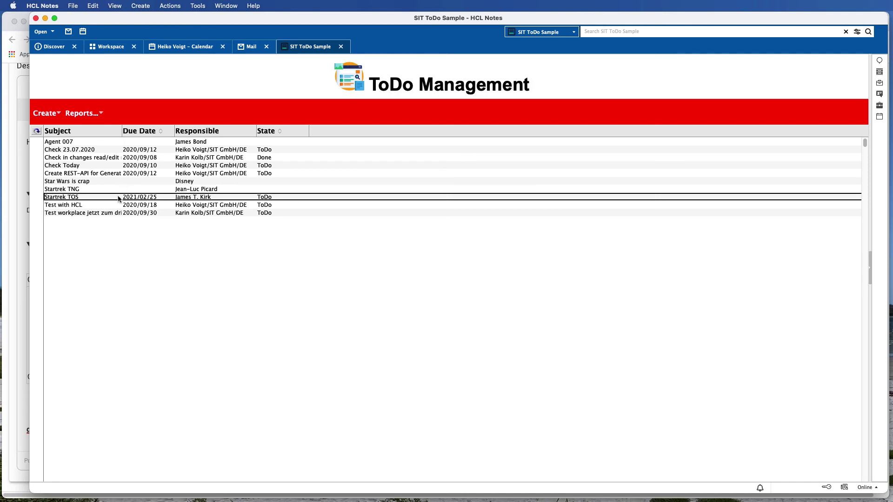
double_click(119, 199)
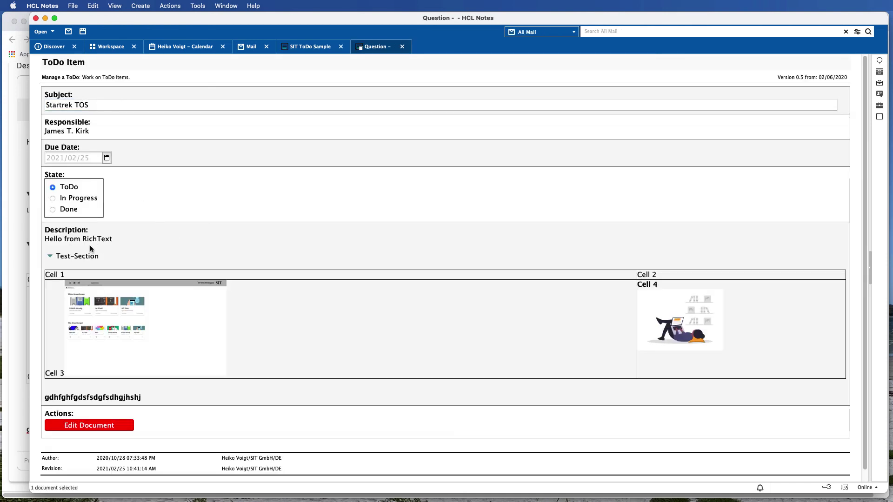
left_click(82, 258)
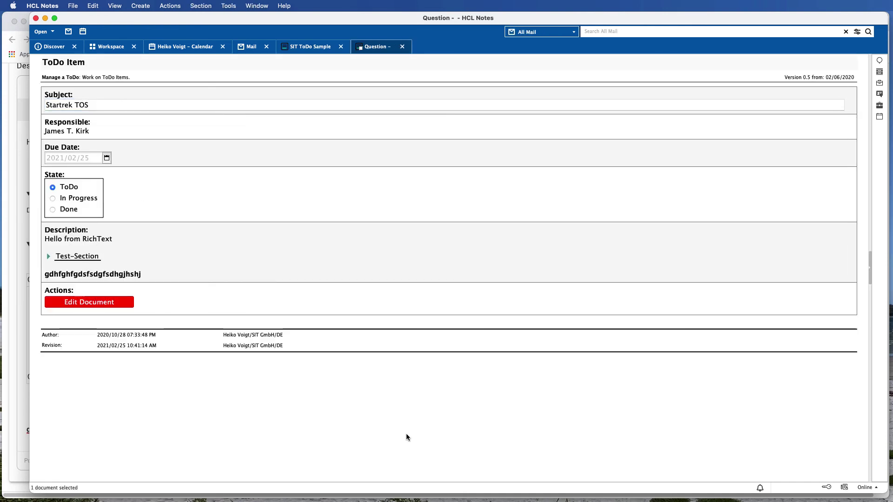
key("Escape")
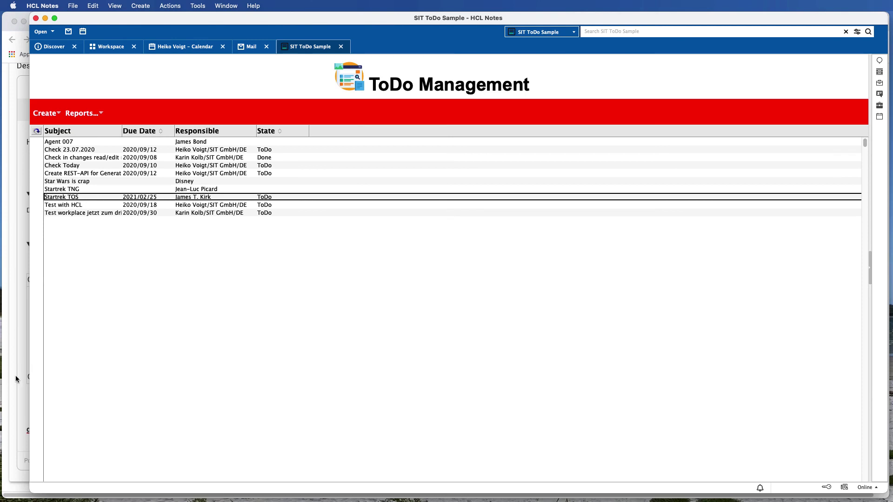
Switch back to Chrome and save the edited Startrek TOS item
left_click(14, 379)
scroll(426, 446, "down", 3)
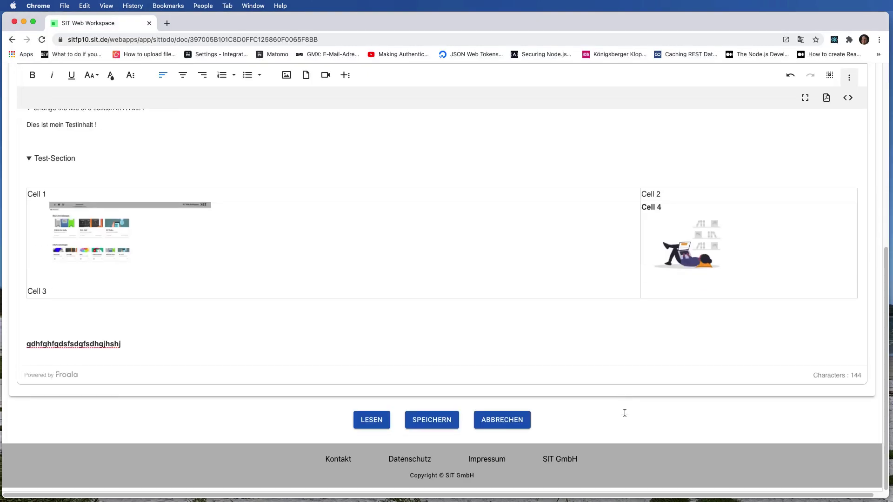
left_click(430, 421)
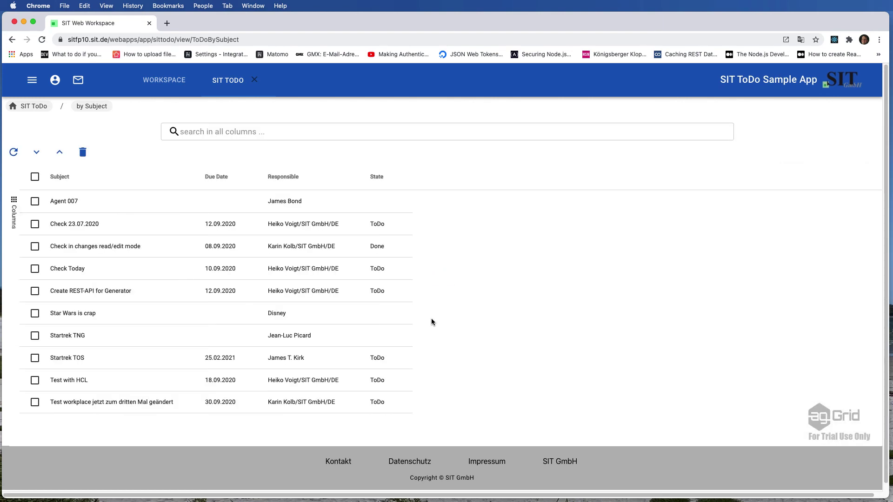
Switch to HCL Notes, open Startrek TOS to examine the added section in the description, and return to the to-do list in Chrome
key("super+Tab")
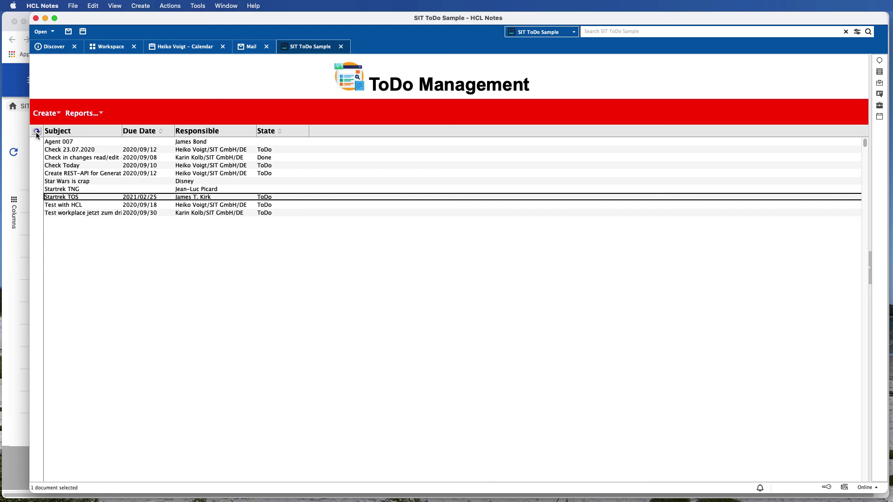
left_click(102, 198)
double_click(102, 198)
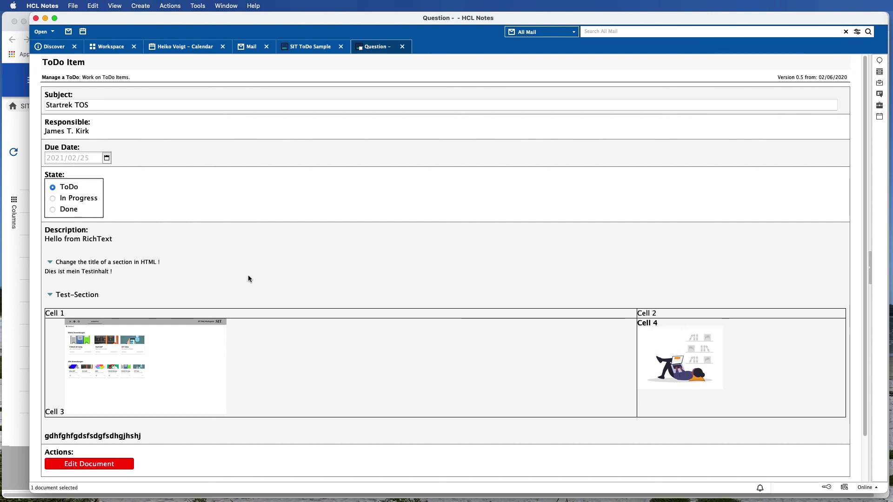
left_click(17, 377)
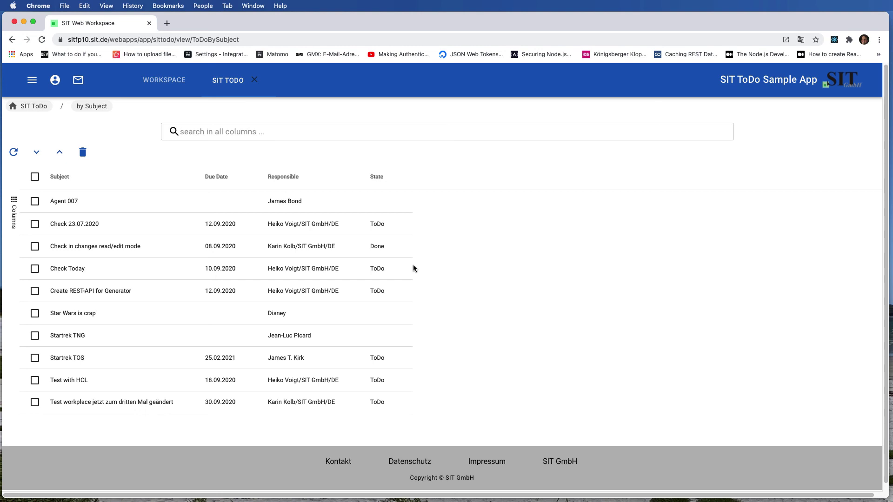
key("super+Tab")
key("super+Tab")
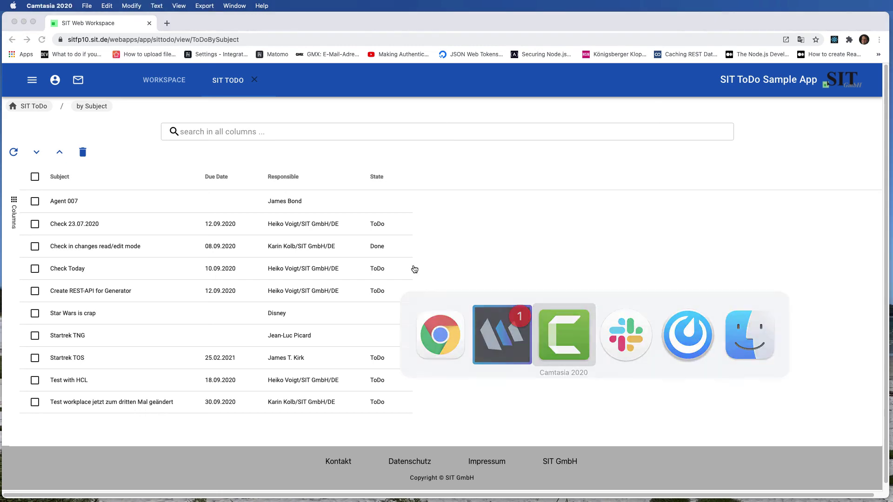